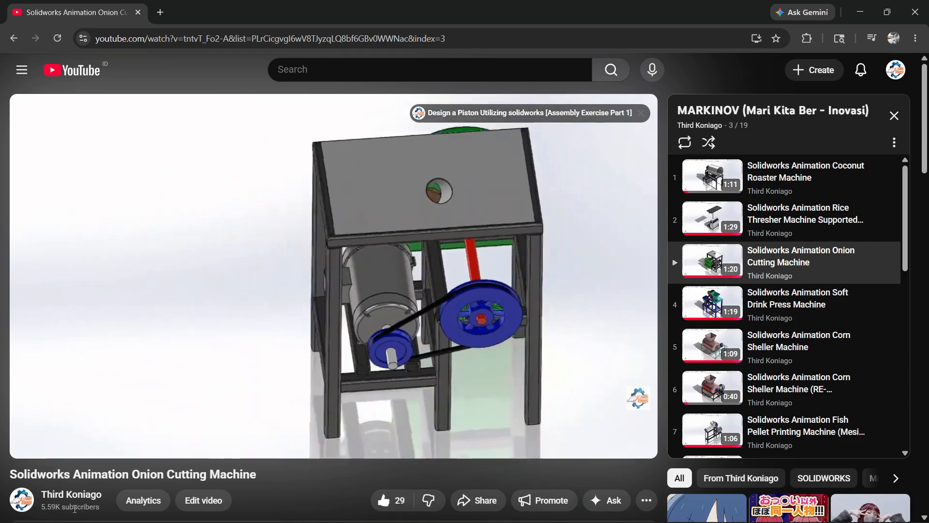
# Step: Open the channel page of the onion cutting machine video and follow the Engineering Resources link from its description
pyautogui.click(71, 493)
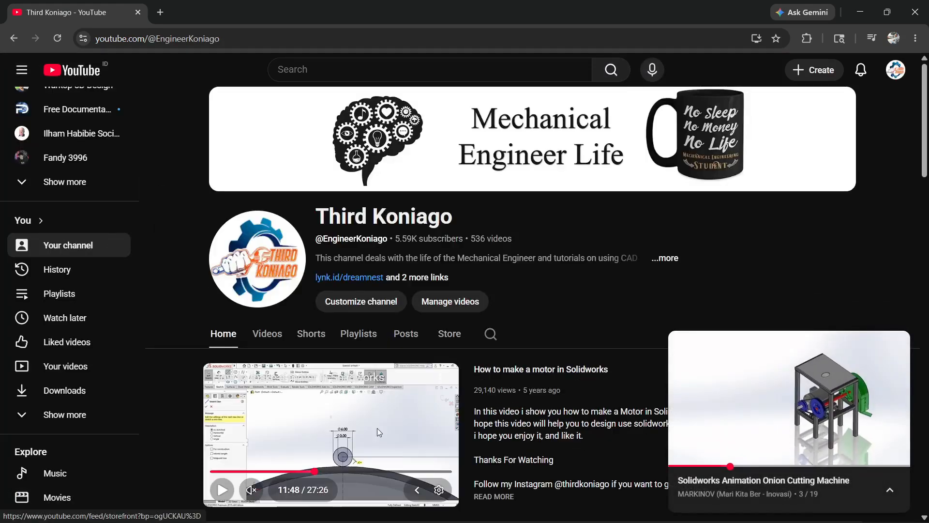
pyautogui.click(436, 285)
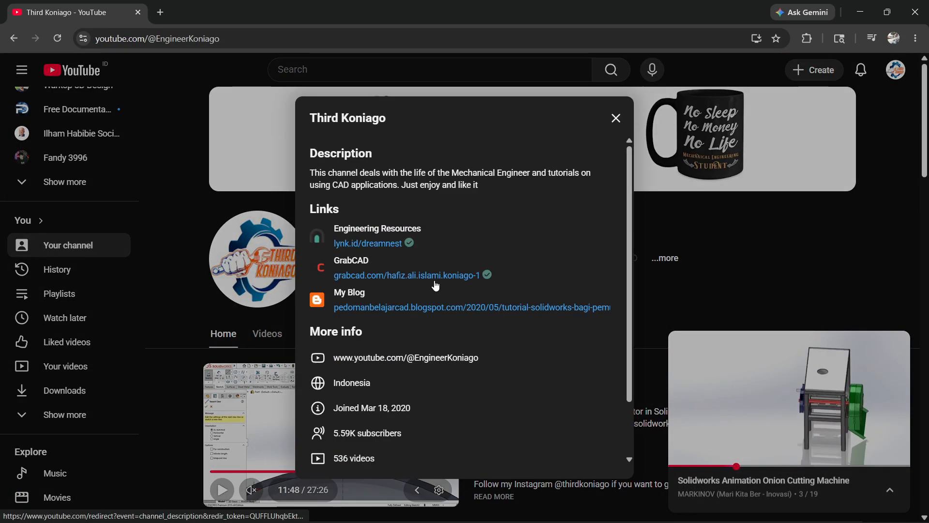
pyautogui.click(382, 244)
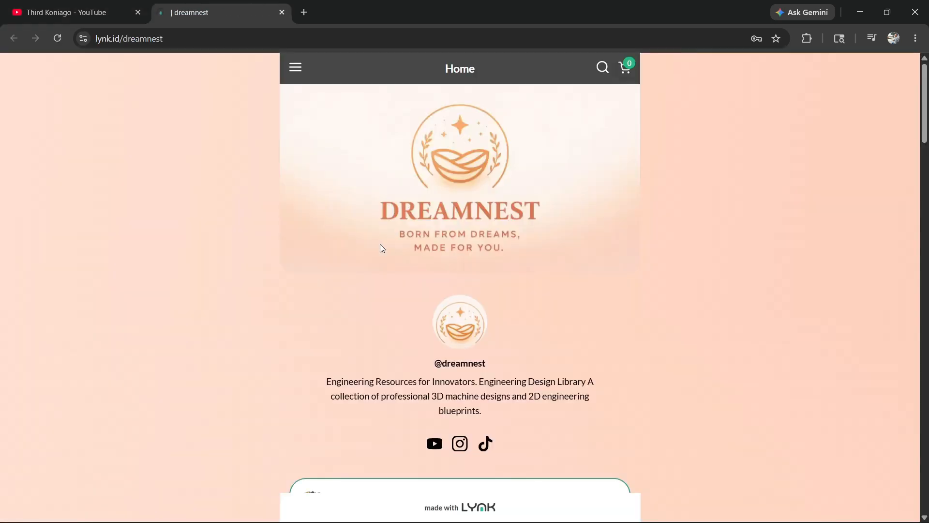
# Step: Browse the Dreamnest store's machine designs, 3D standard parts and e-books, and return to the Mesin Pemotong Bawang listing
pyautogui.scroll(-6, 413, 260)
pyautogui.scroll(-12, 416, 260)
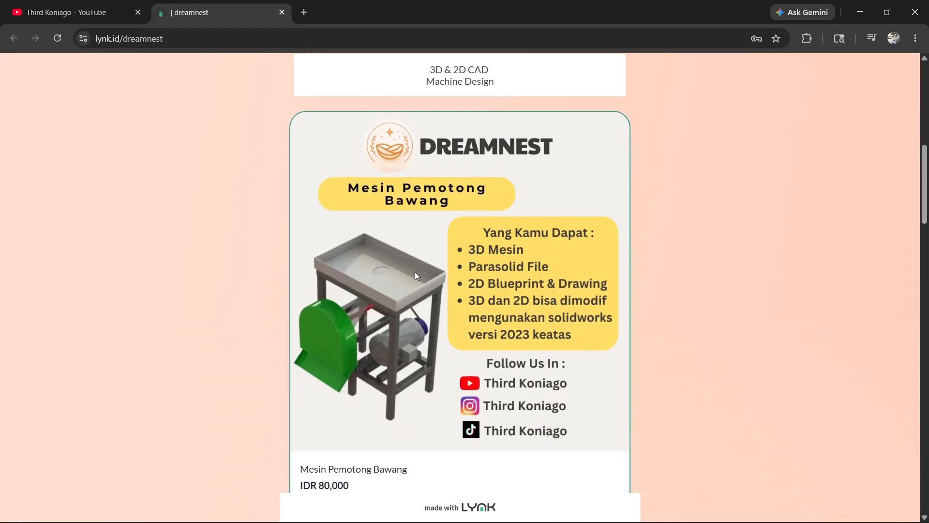
pyautogui.scroll(-20, 472, 336)
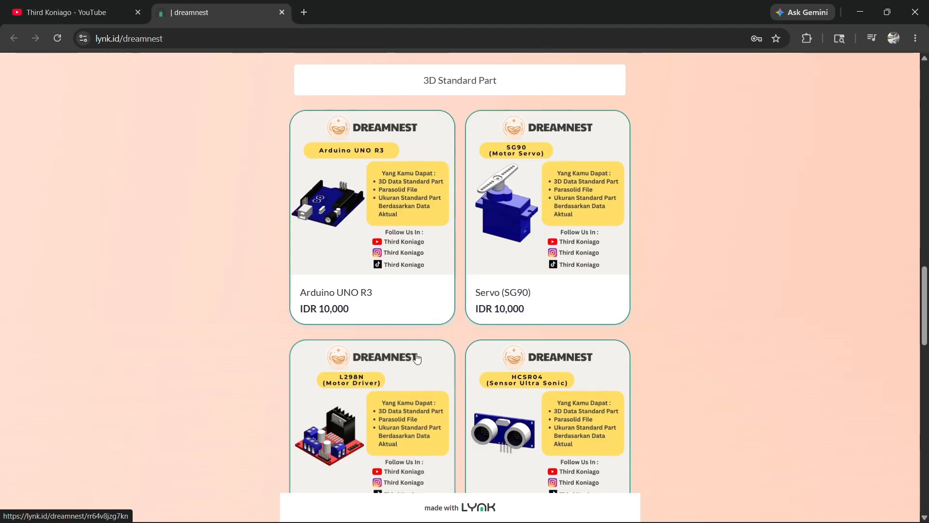
pyautogui.scroll(-5, 494, 342)
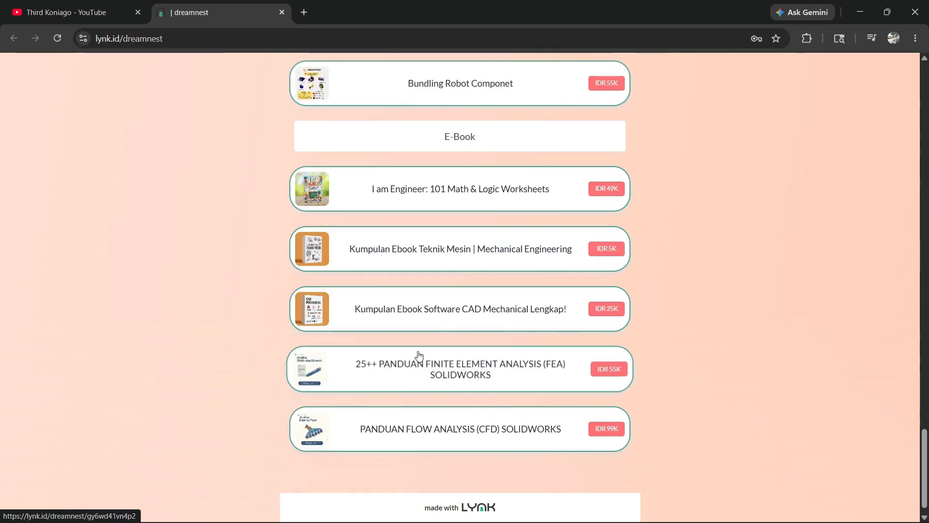
pyautogui.scroll(20, 429, 345)
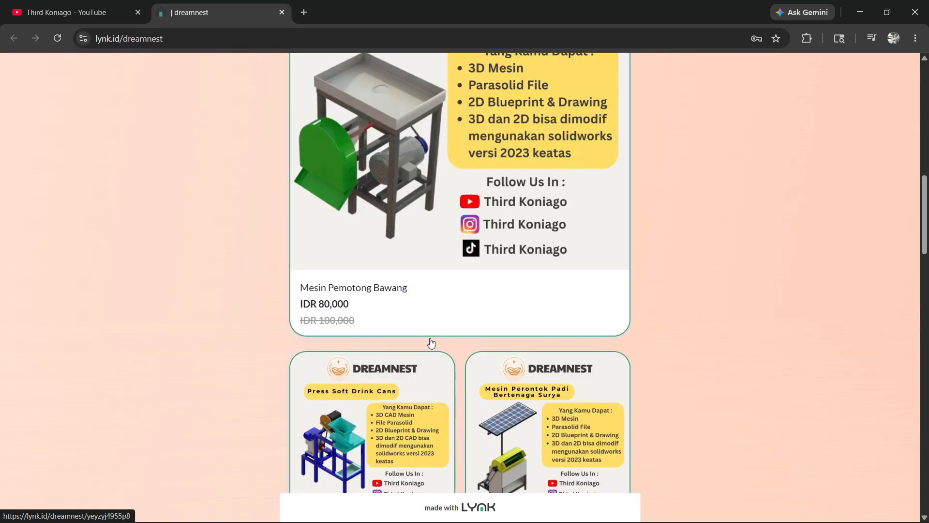
pyautogui.click(428, 231)
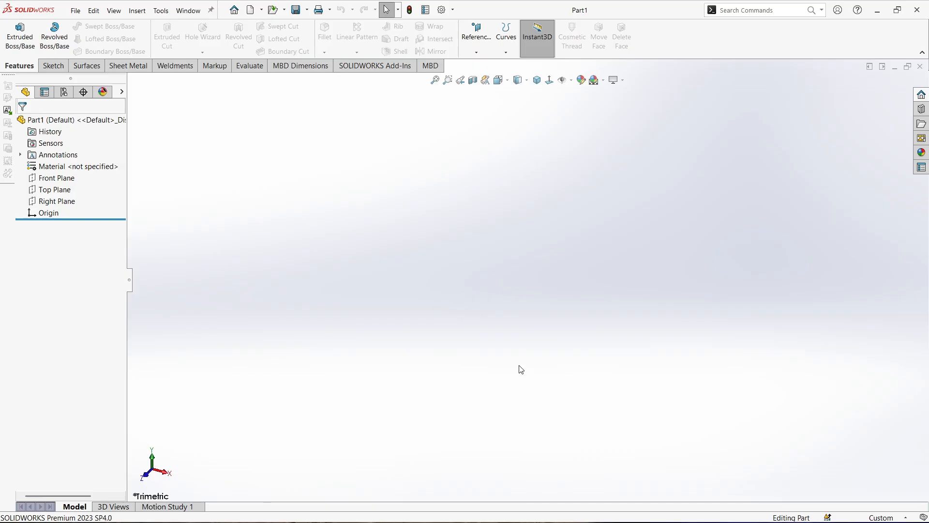
# Step: Start a sketch on the Right Plane and draw a horizontal centerline about 70 mm long from the origin
pyautogui.click(68, 202)
pyautogui.click(83, 196)
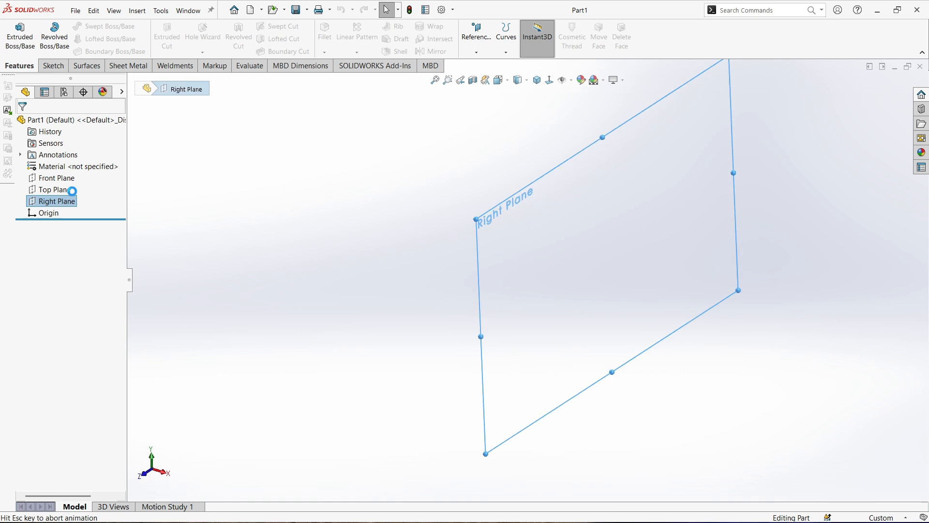
pyautogui.click(100, 26)
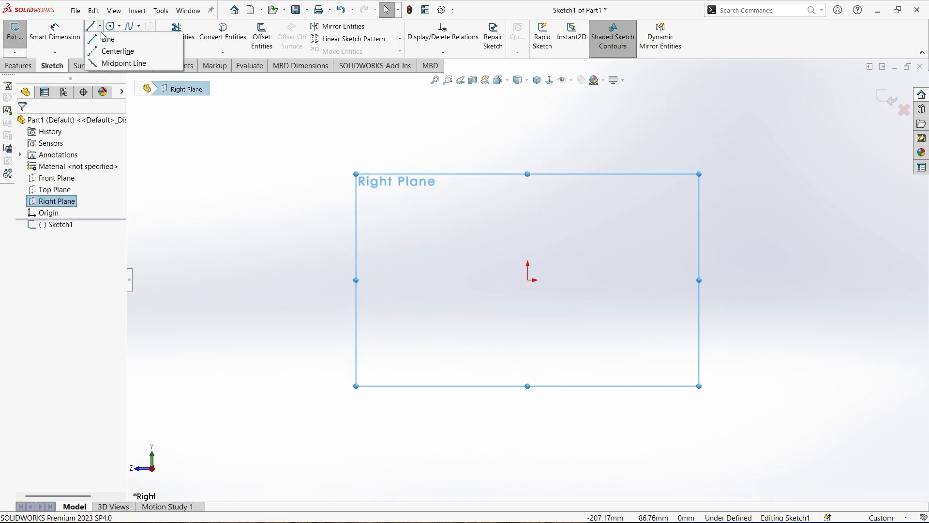
pyautogui.click(116, 48)
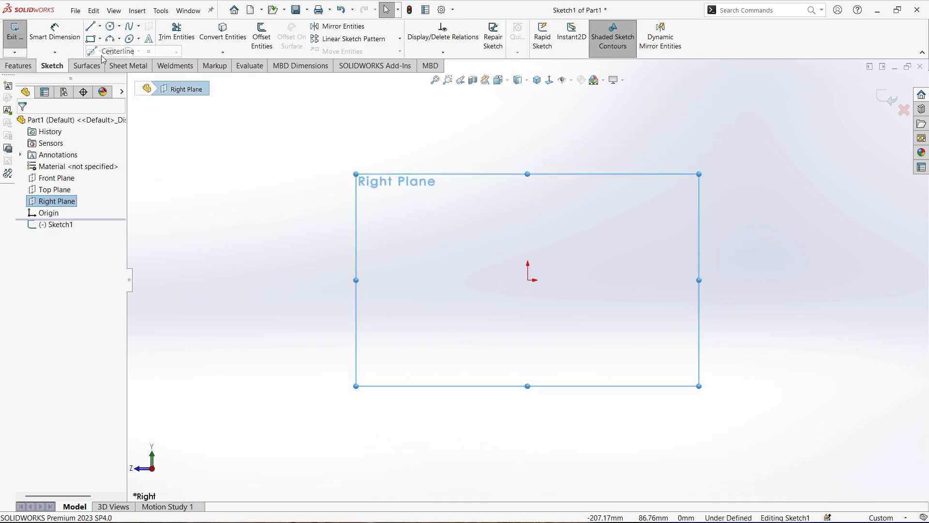
pyautogui.click(529, 280)
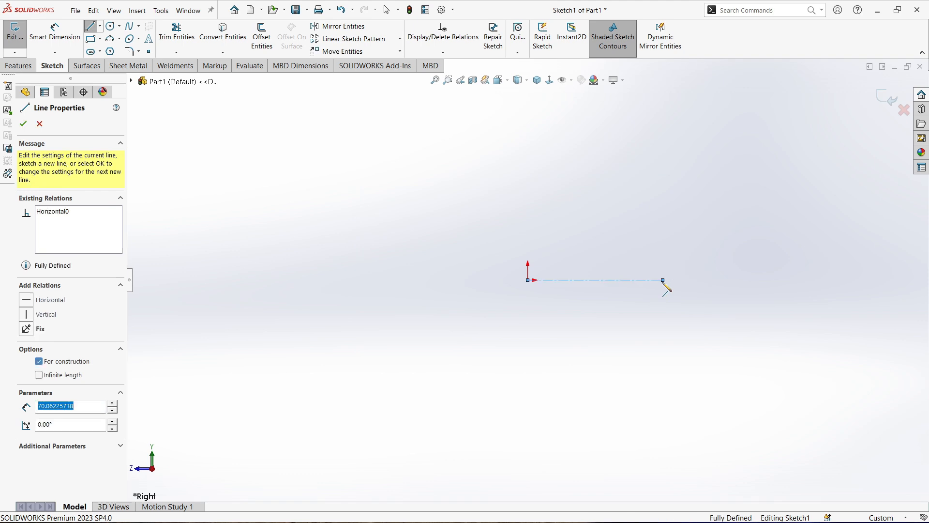
pyautogui.click(663, 280)
pyautogui.press('Escape')
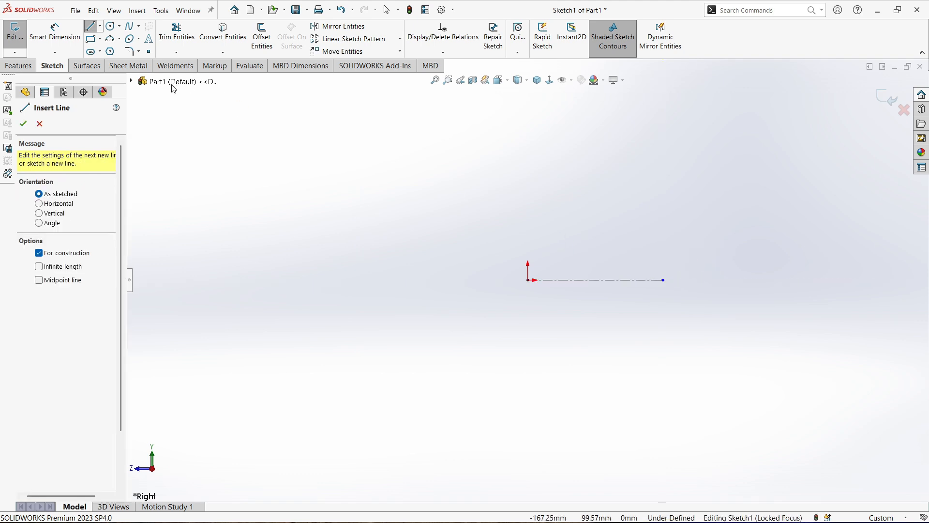
# Step: Sketch a closed profile about 70 mm wide with a V-notch in its upper edge, about 31 mm above the centerline
pyautogui.click(100, 27)
pyautogui.click(104, 38)
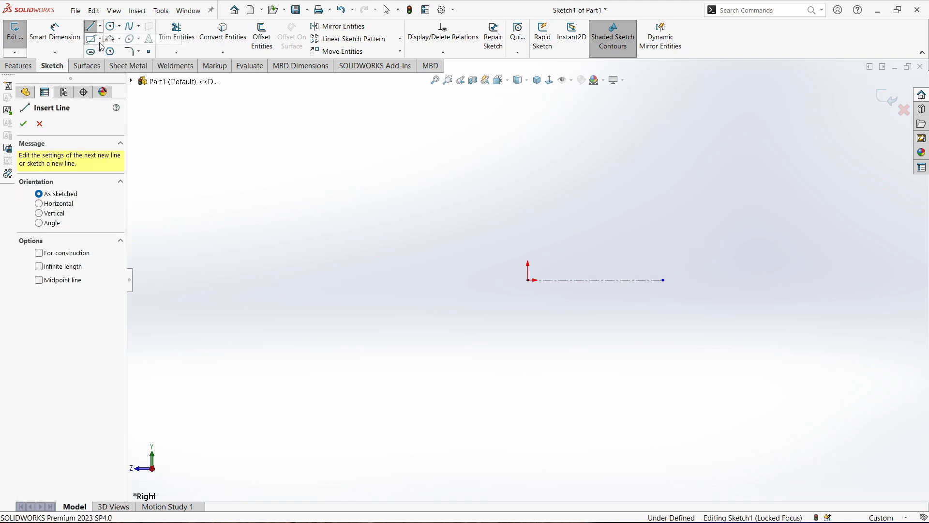
pyautogui.click(529, 220)
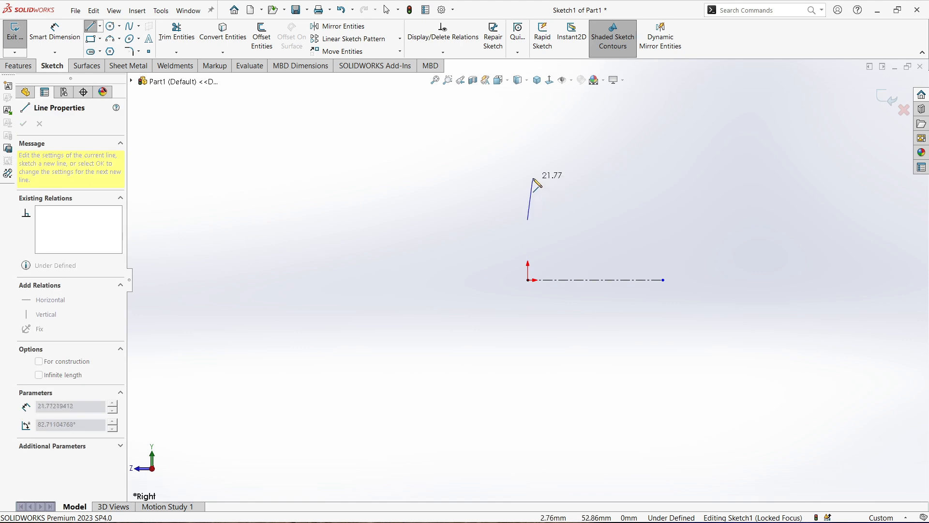
pyautogui.click(527, 173)
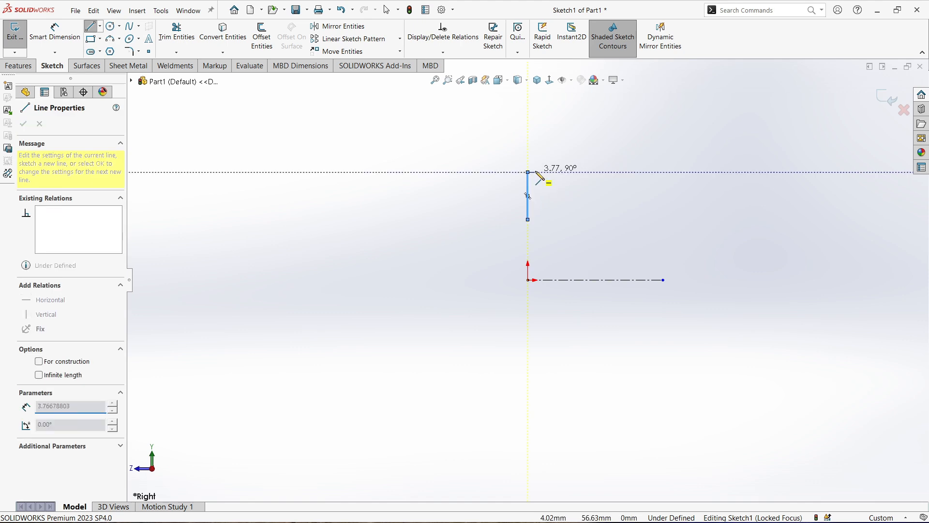
pyautogui.click(569, 172)
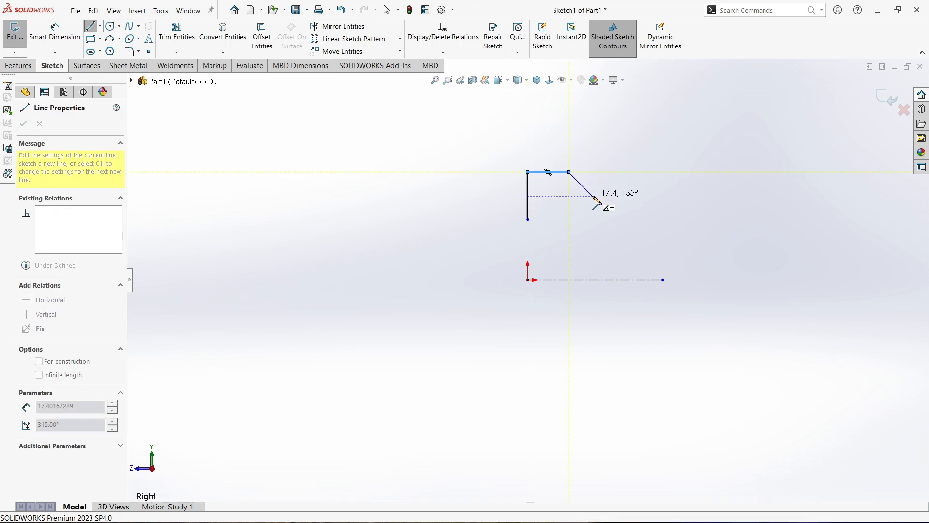
pyautogui.click(593, 195)
pyautogui.click(623, 173)
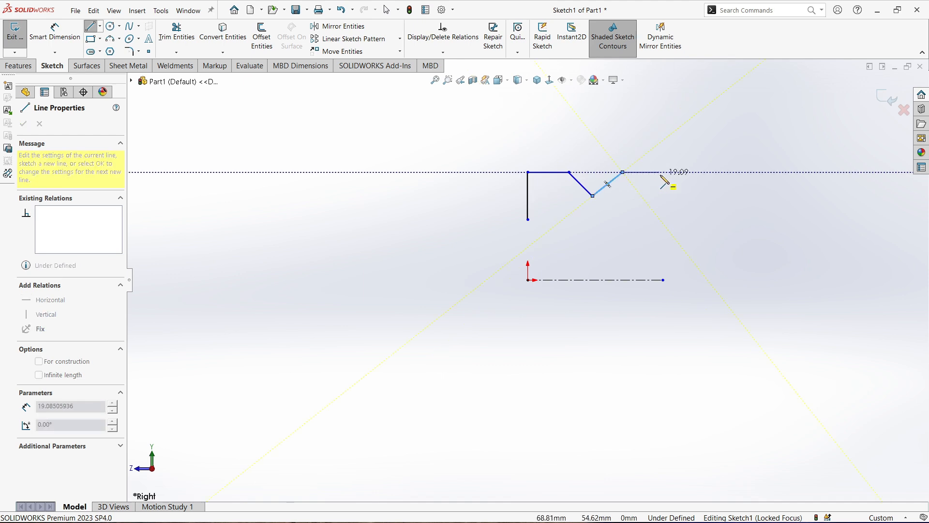
pyautogui.click(662, 172)
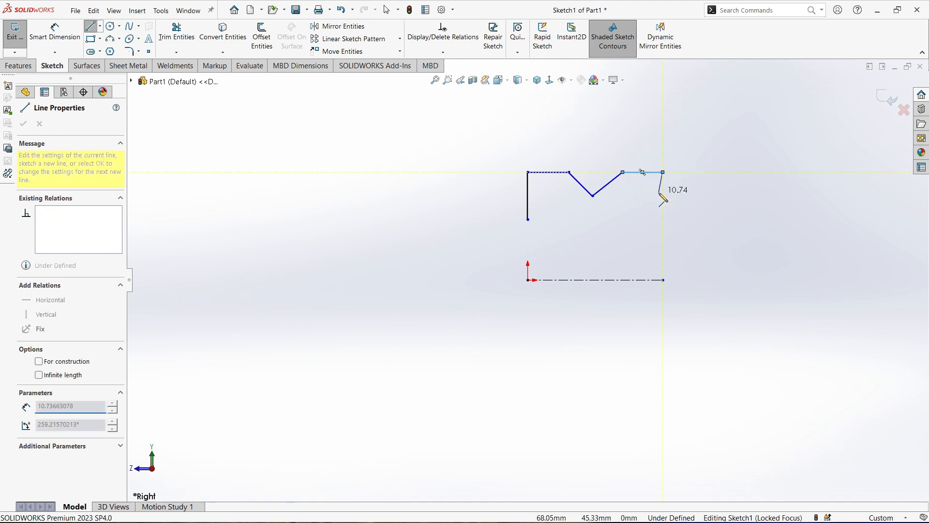
pyautogui.click(663, 220)
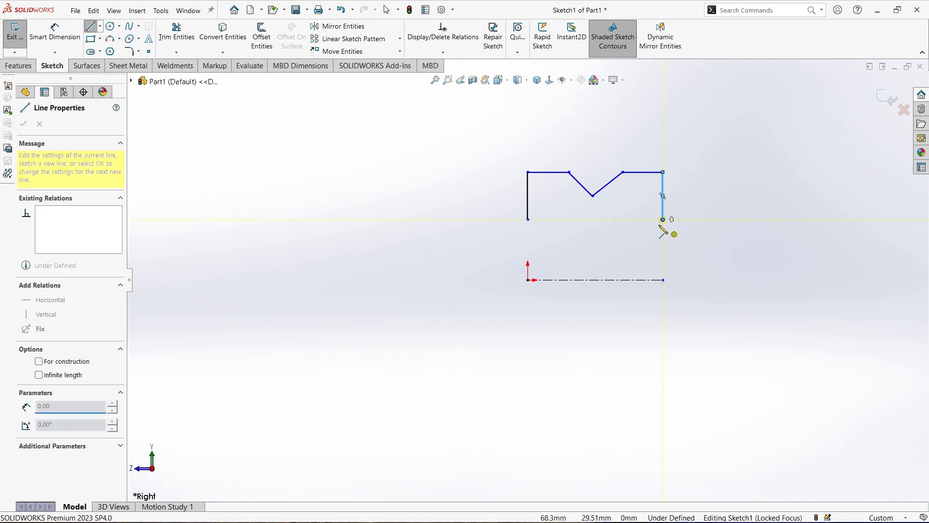
pyautogui.click(528, 220)
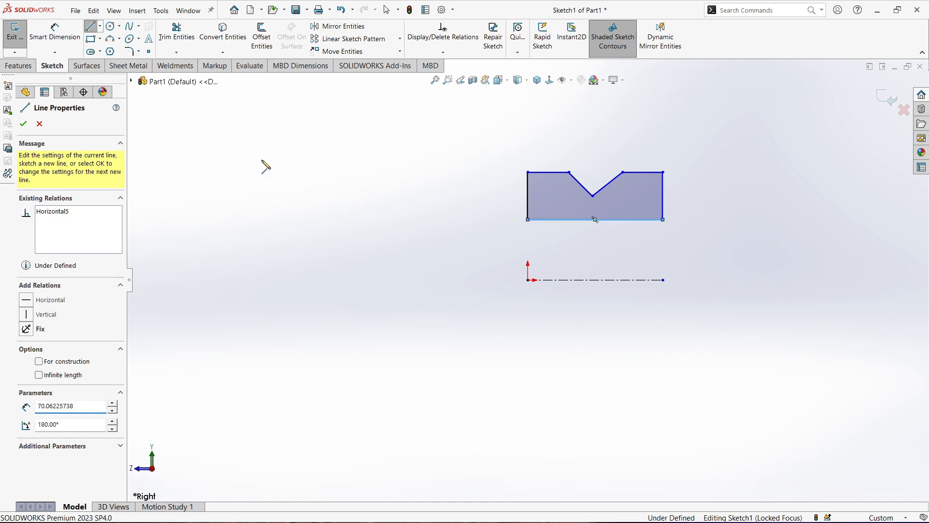
pyautogui.click(264, 164)
pyautogui.press('Escape')
# Step: Dimension the profile's lower edge about the centerline as a 30 mm diameter
pyautogui.click(55, 32)
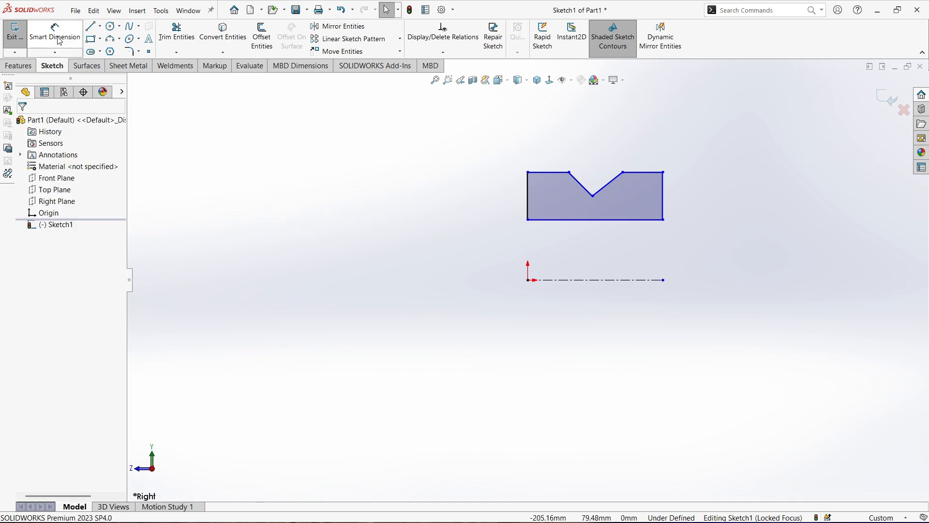
pyautogui.click(569, 280)
pyautogui.click(576, 221)
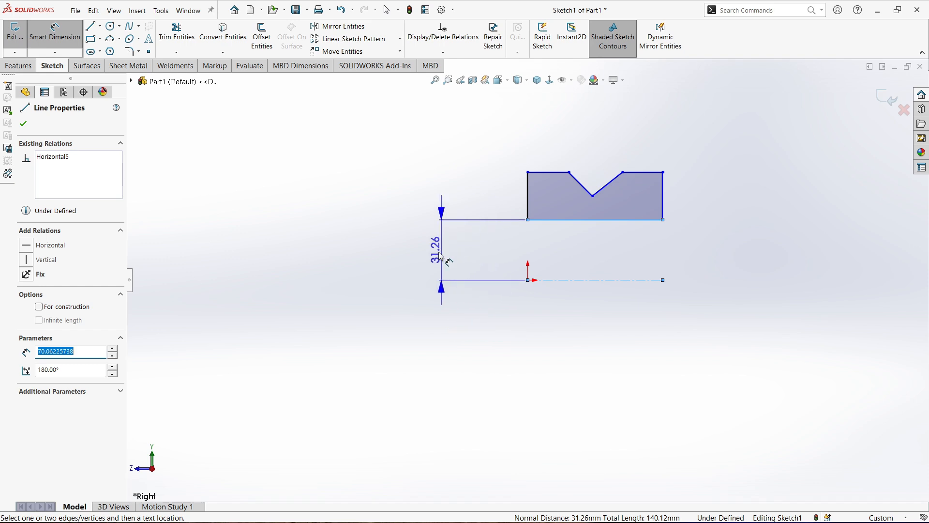
pyautogui.click(419, 304)
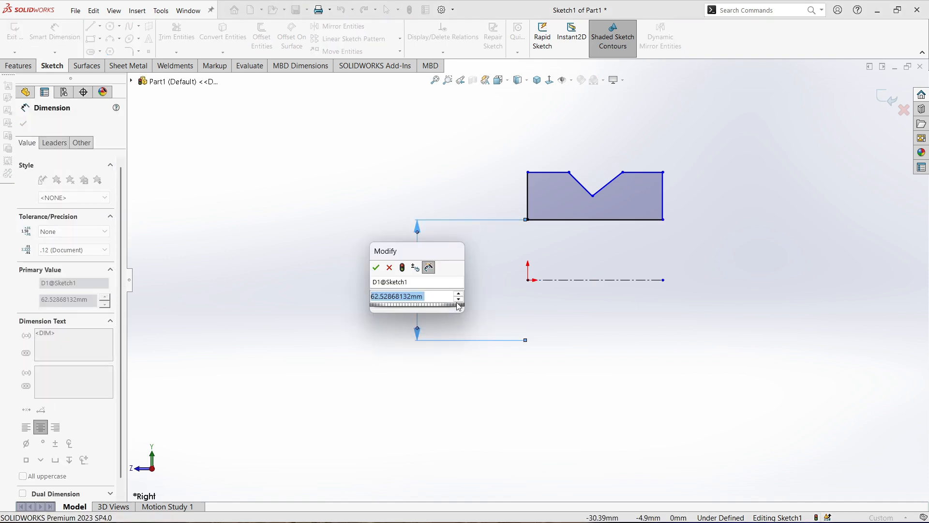
pyautogui.write('30')
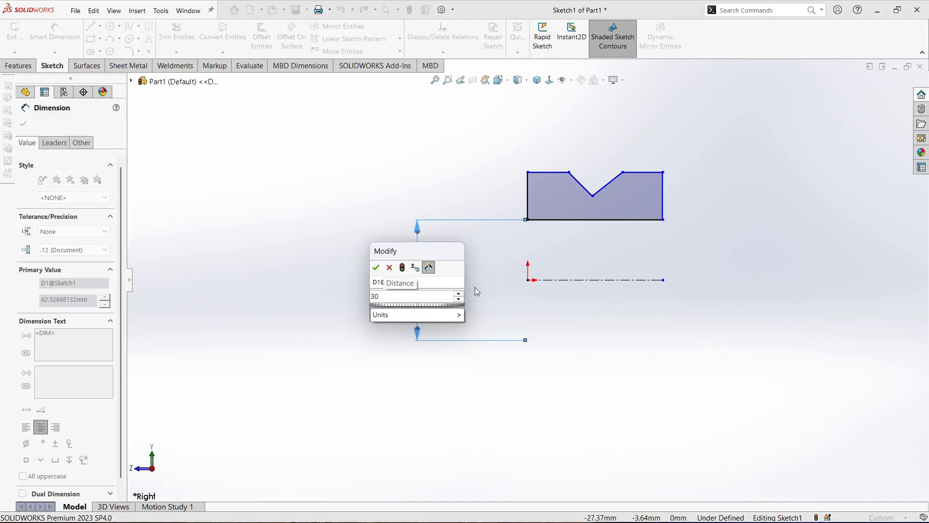
pyautogui.press('Return')
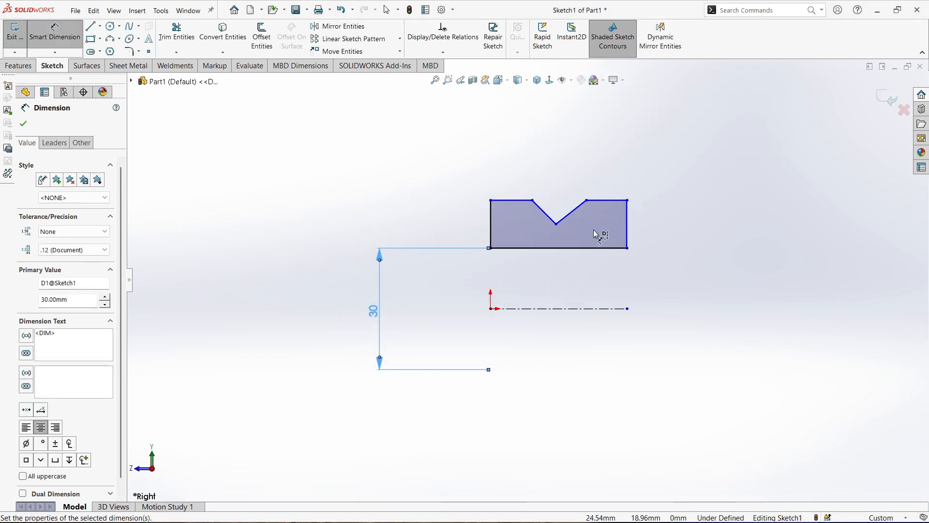
# Step: Dimension the profile's vertical edge above the origin at 12 mm
pyautogui.click(494, 230)
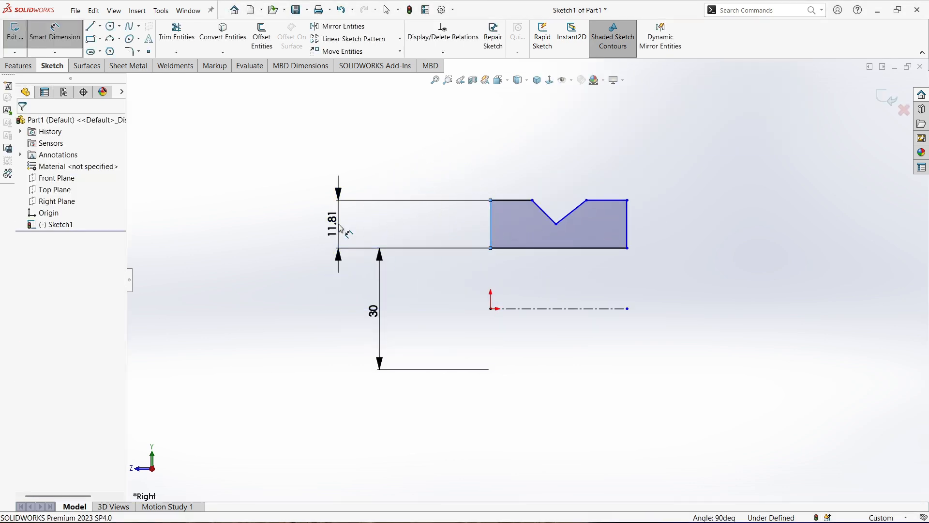
pyautogui.click(338, 225)
pyautogui.write('12')
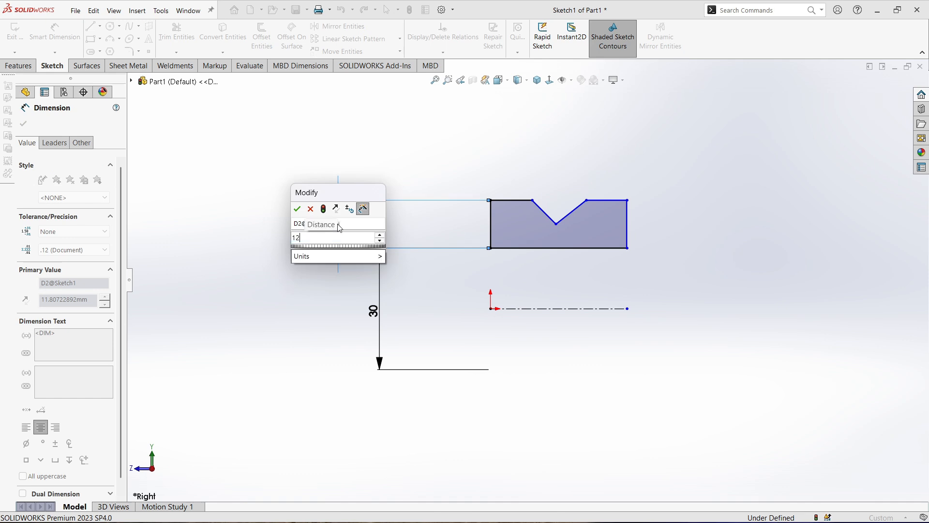
pyautogui.click(297, 208)
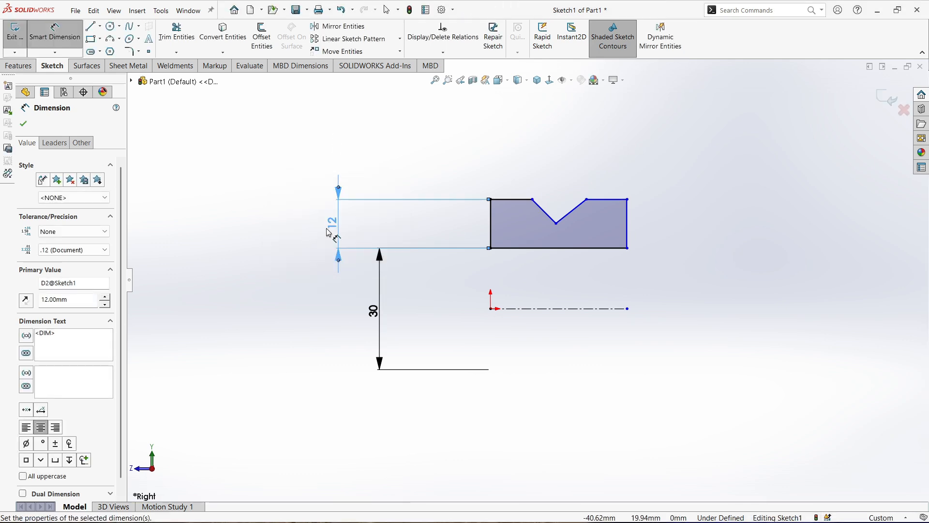
# Step: Dimension the two flat upper edges on either side of the V-notch at 10 mm each
pyautogui.click(521, 205)
pyautogui.click(513, 164)
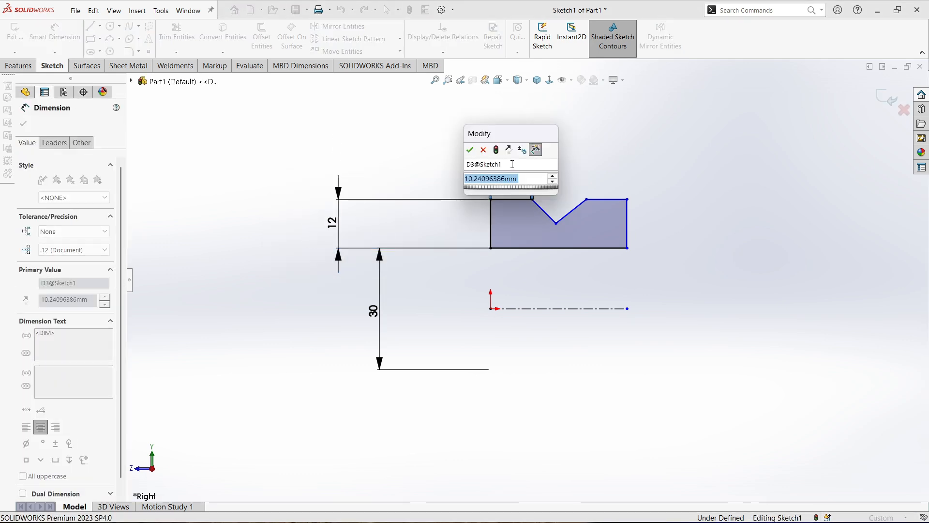
pyautogui.write('10')
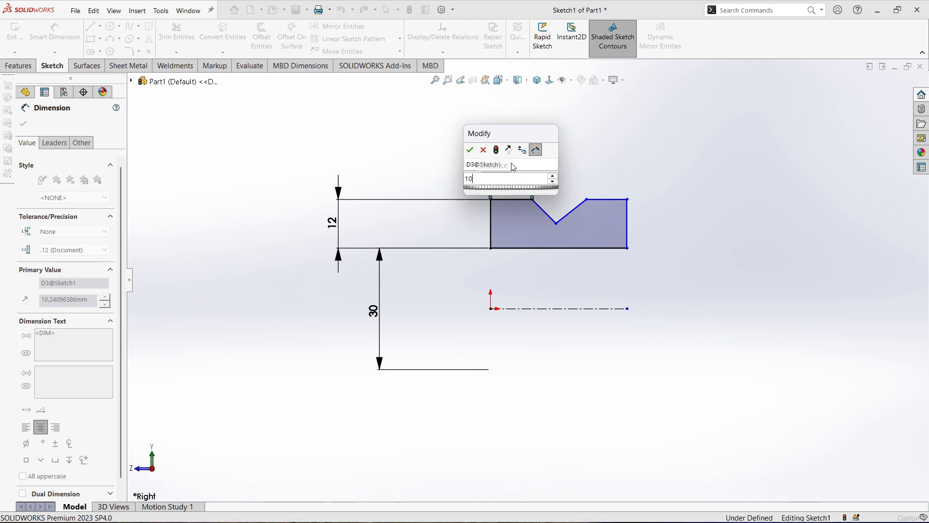
pyautogui.press('Return')
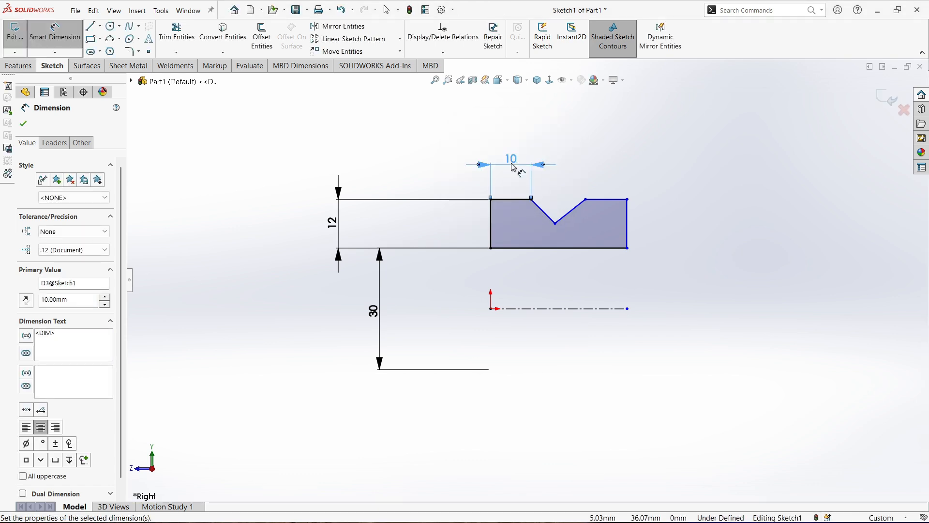
pyautogui.click(616, 204)
pyautogui.click(609, 161)
pyautogui.write('1')
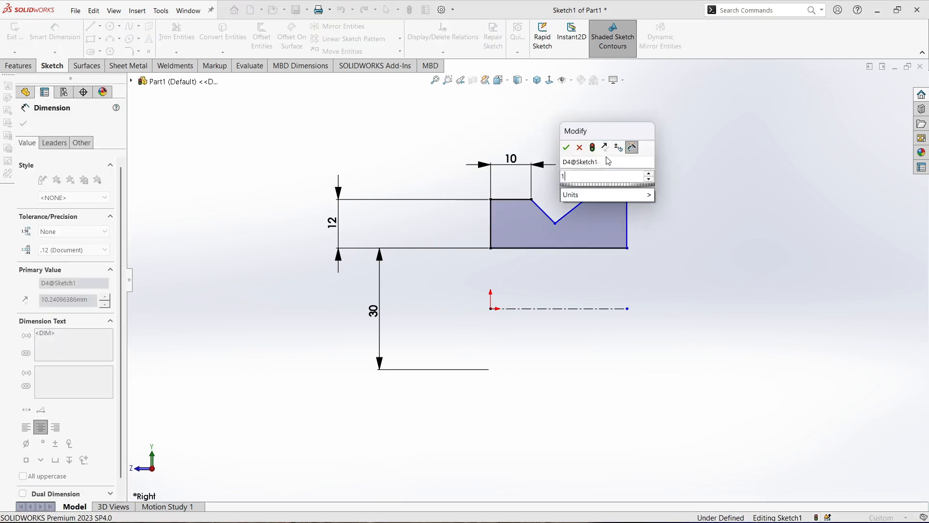
pyautogui.write('0')
pyautogui.press('Return')
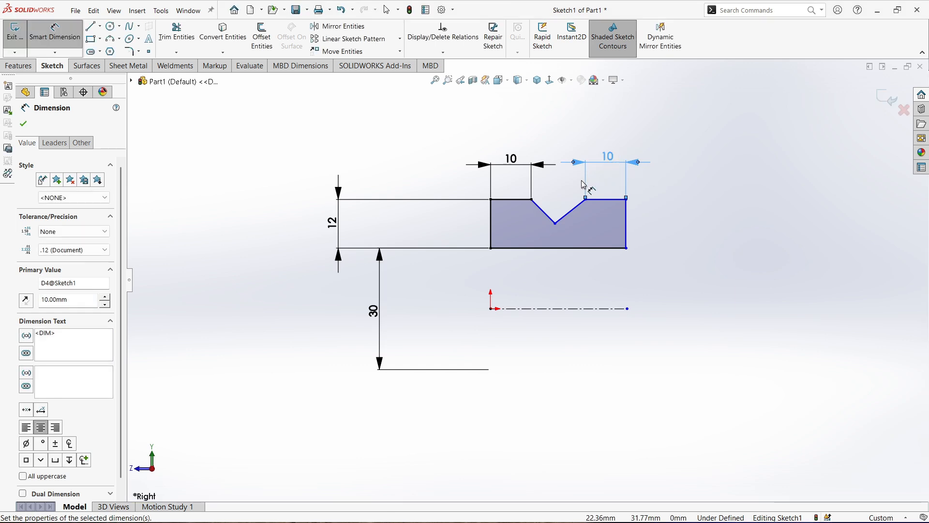
pyautogui.press('Escape')
# Step: Draw a centerline from the midpoint of the profile's lower edge to the V-notch's lowest point and make it vertical
pyautogui.click(100, 26)
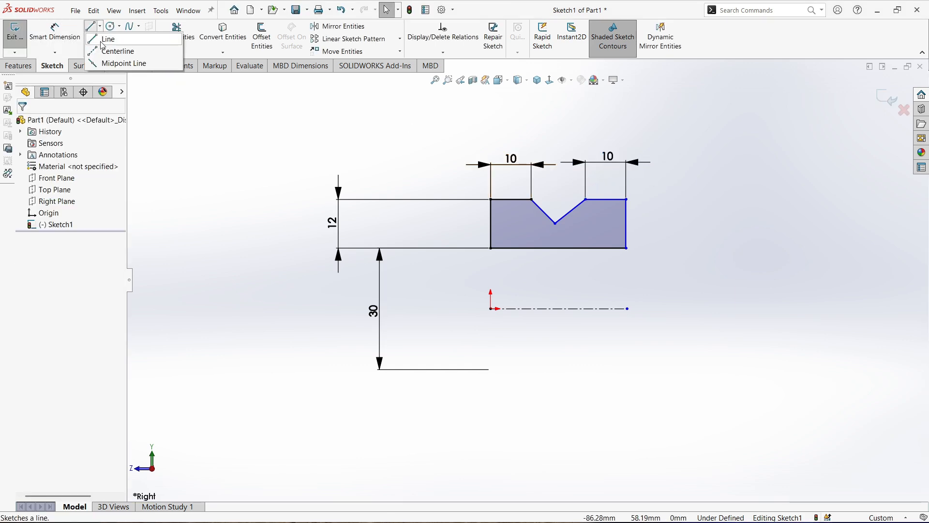
pyautogui.click(102, 51)
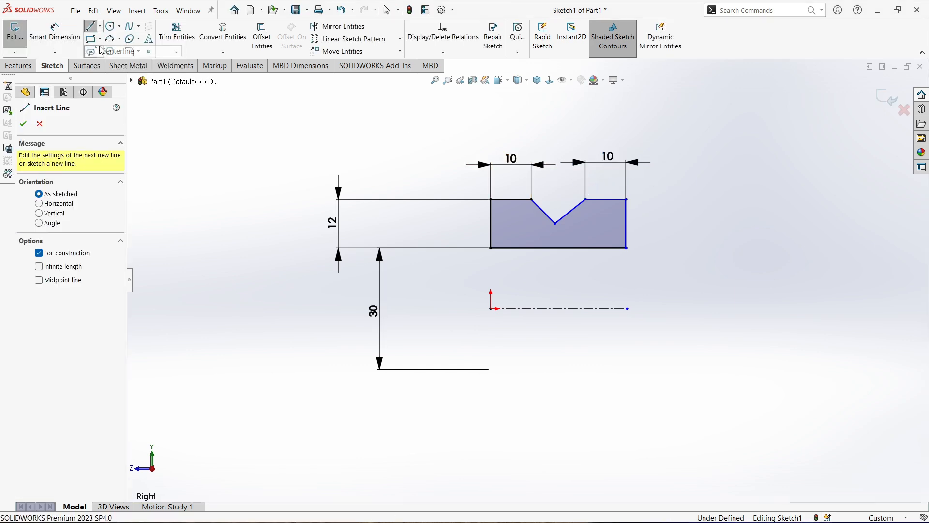
pyautogui.click(559, 249)
pyautogui.click(556, 224)
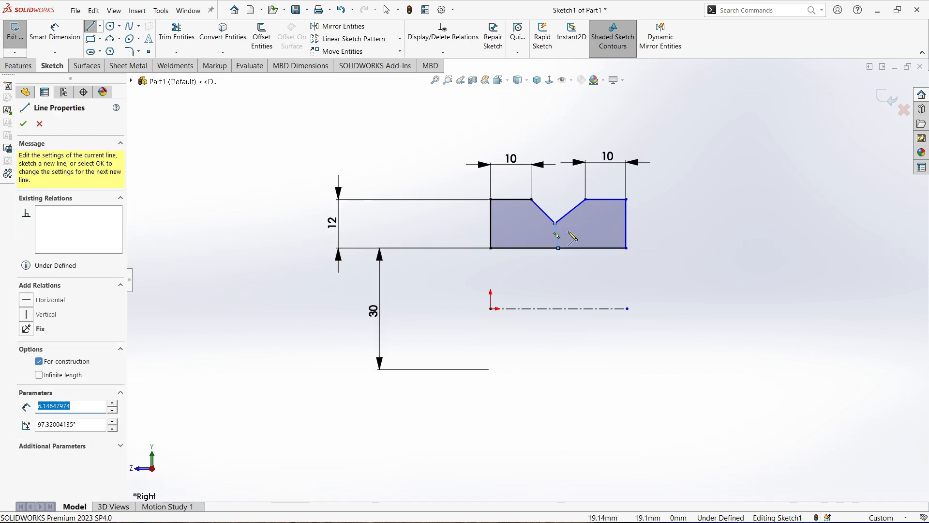
pyautogui.press('Escape')
pyautogui.click(553, 239)
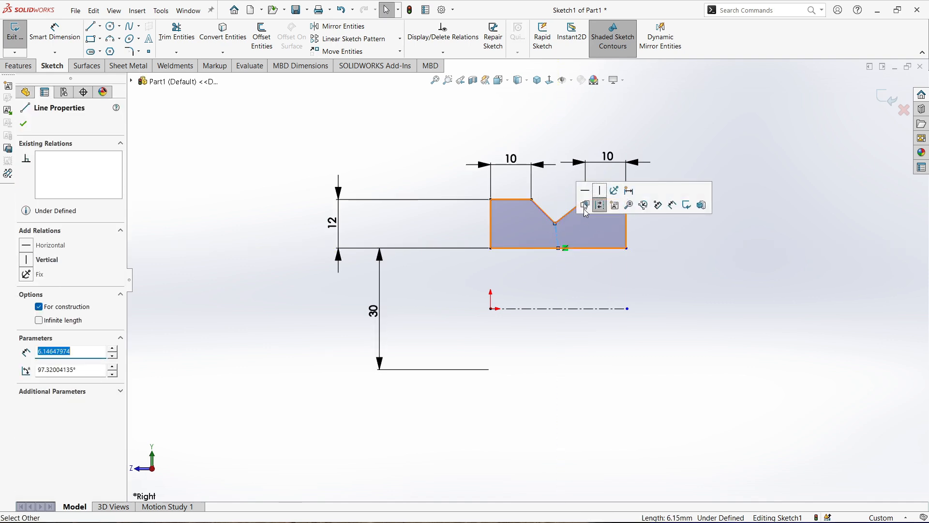
pyautogui.click(601, 196)
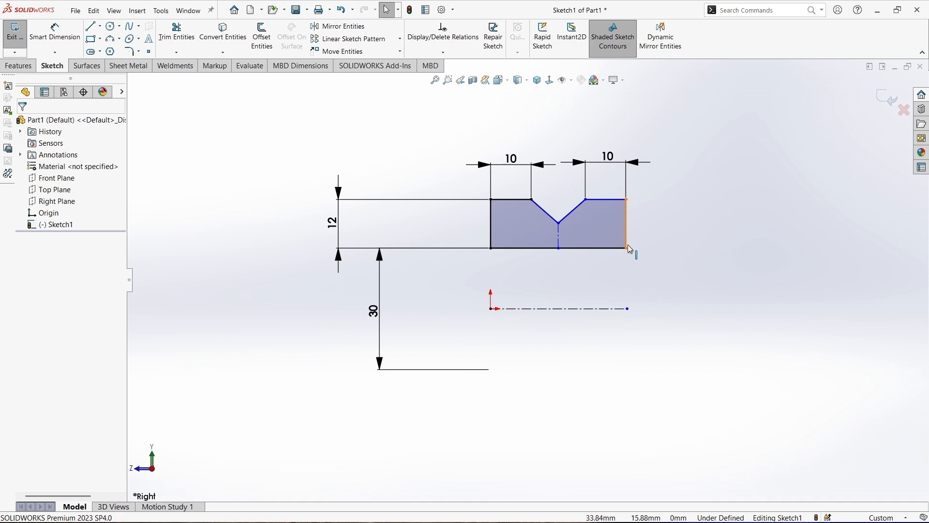
# Step: Dimension the profile's overall width between its two vertical side edges at 30 mm
pyautogui.scroll(-2, 541, 240)
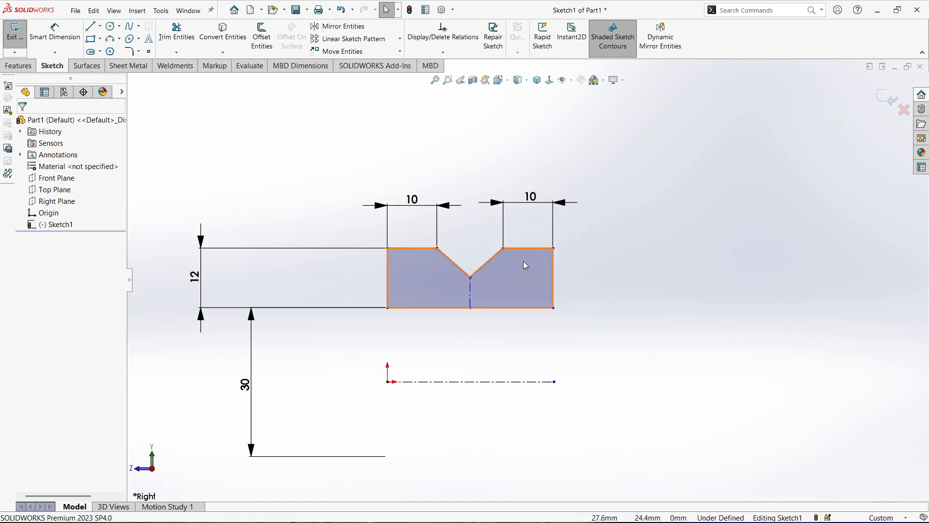
pyautogui.click(69, 43)
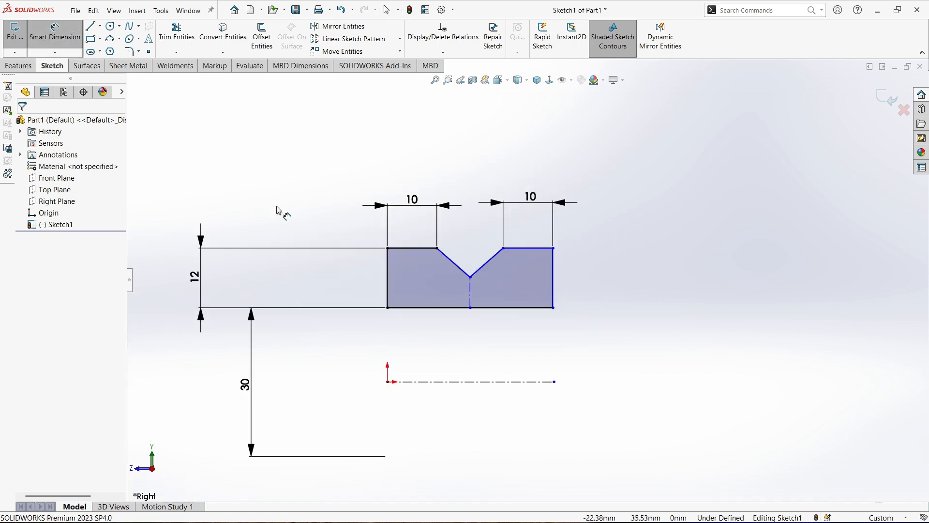
pyautogui.click(391, 270)
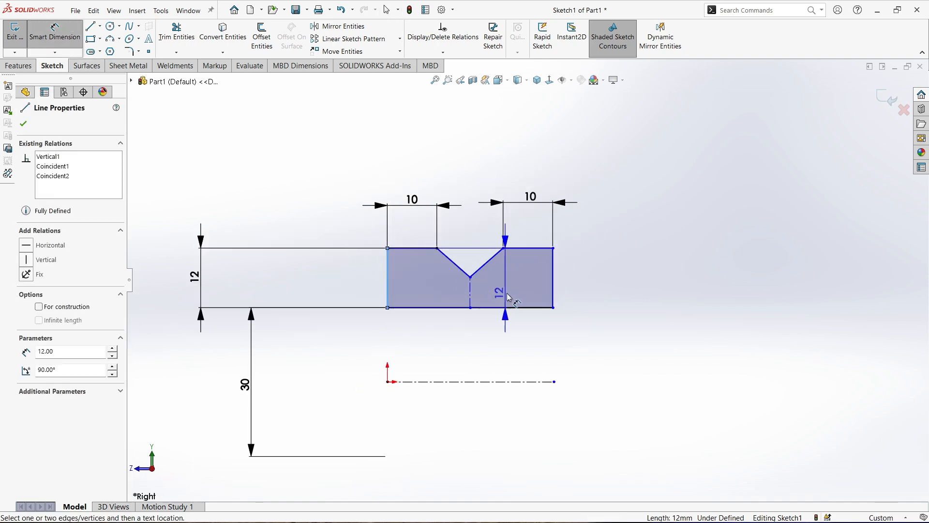
pyautogui.click(554, 269)
pyautogui.click(463, 169)
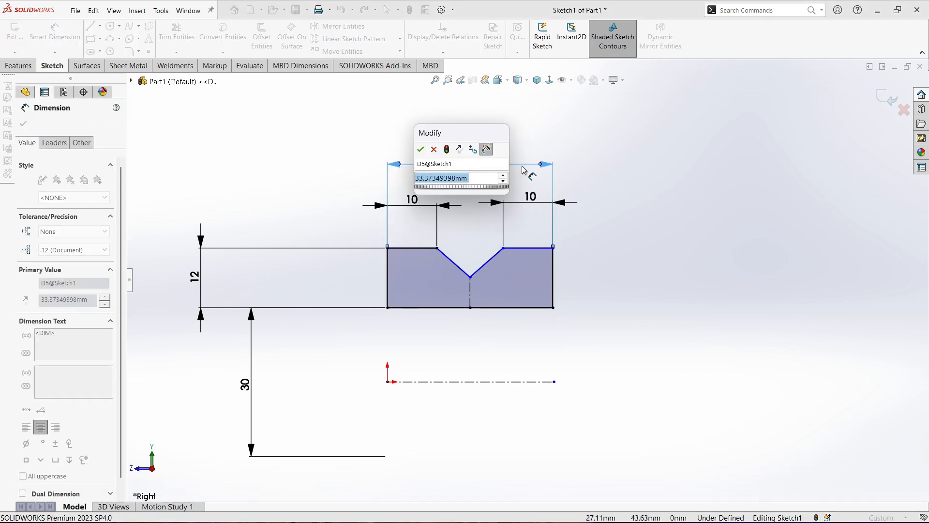
pyautogui.write('30')
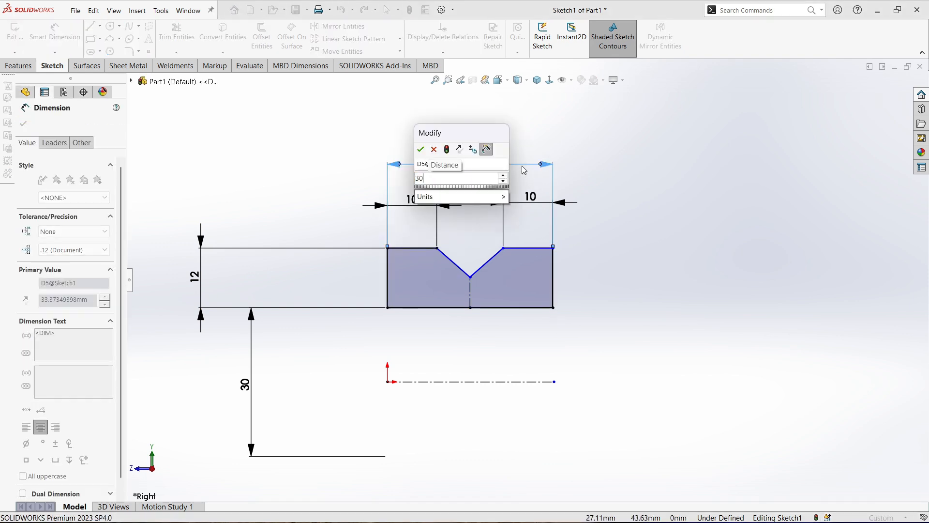
pyautogui.click(421, 150)
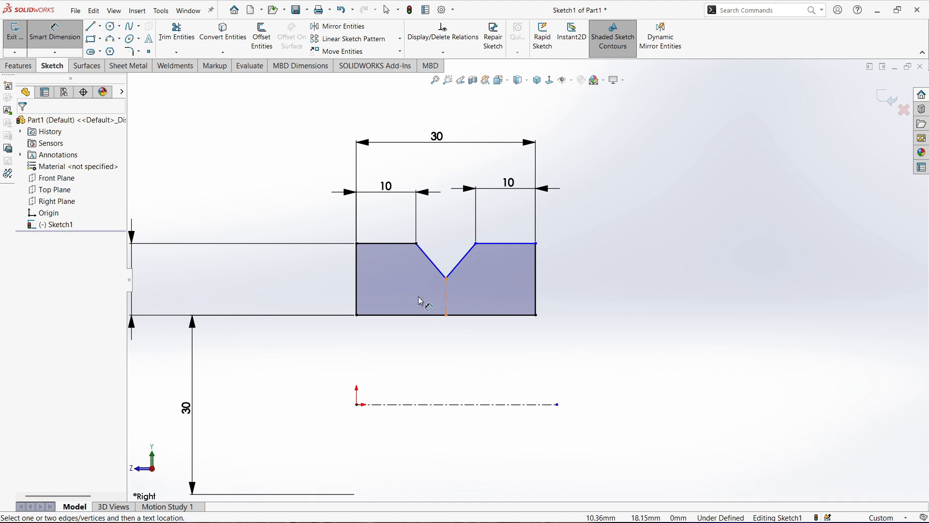
# Step: Dimension the vertical centerline under the V-notch at 7 mm
pyautogui.click(446, 296)
pyautogui.click(305, 295)
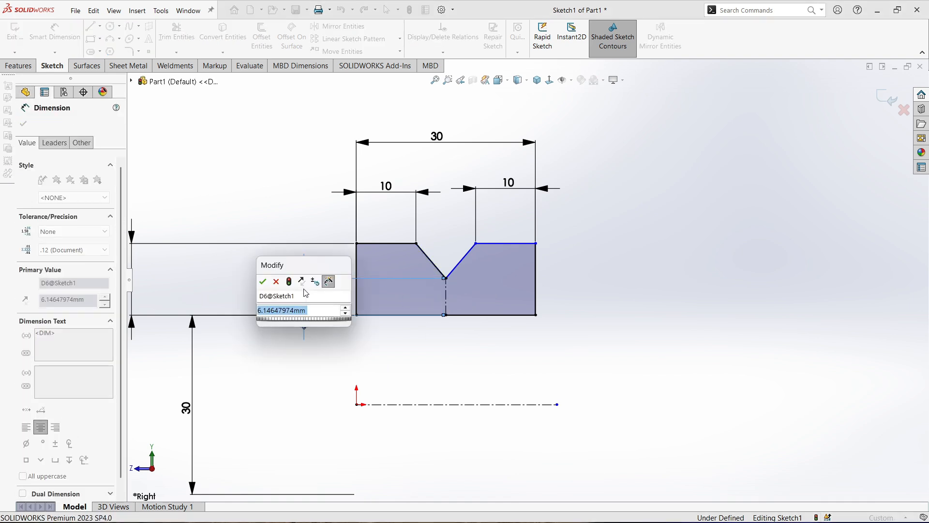
pyautogui.write('7')
pyautogui.press('Return')
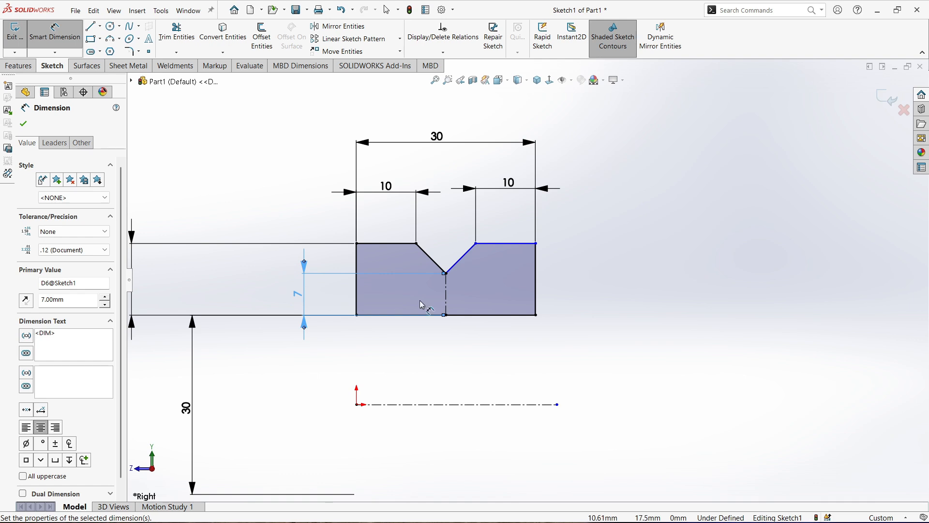
# Step: Add a horizontal relation between the two upper corner points of the V-notch
pyautogui.scroll(-1, 432, 291)
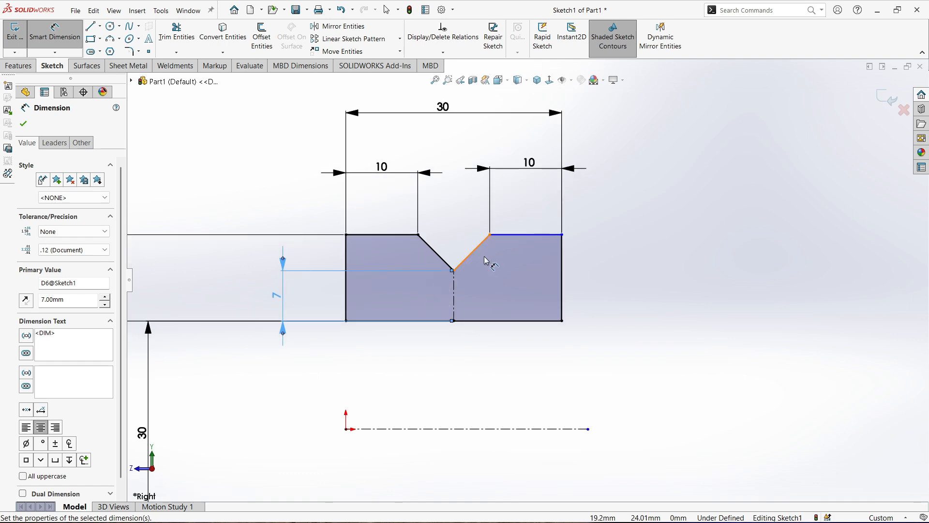
pyautogui.scroll(1, 484, 256)
pyautogui.press('Escape')
pyautogui.moveTo(496, 243)
pyautogui.mouseDown()
pyautogui.moveTo(496, 275)
pyautogui.moveTo(496, 246)
pyautogui.mouseUp()
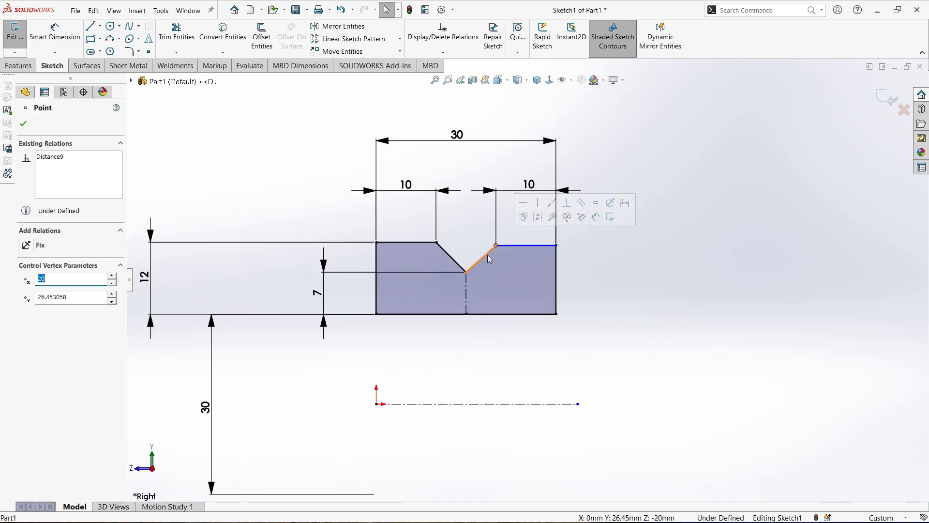
pyautogui.keyDown('ctrl'); pyautogui.click(437, 242); pyautogui.keyUp('ctrl')
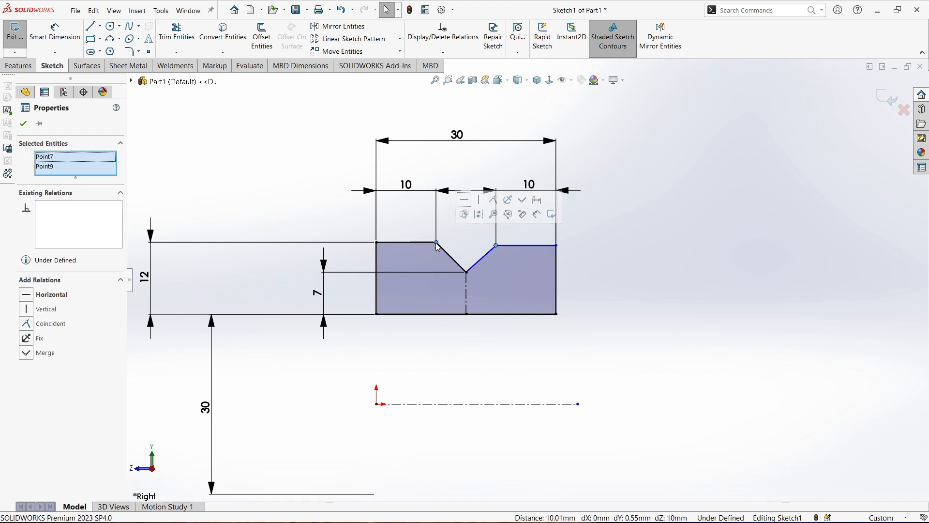
pyautogui.click(465, 201)
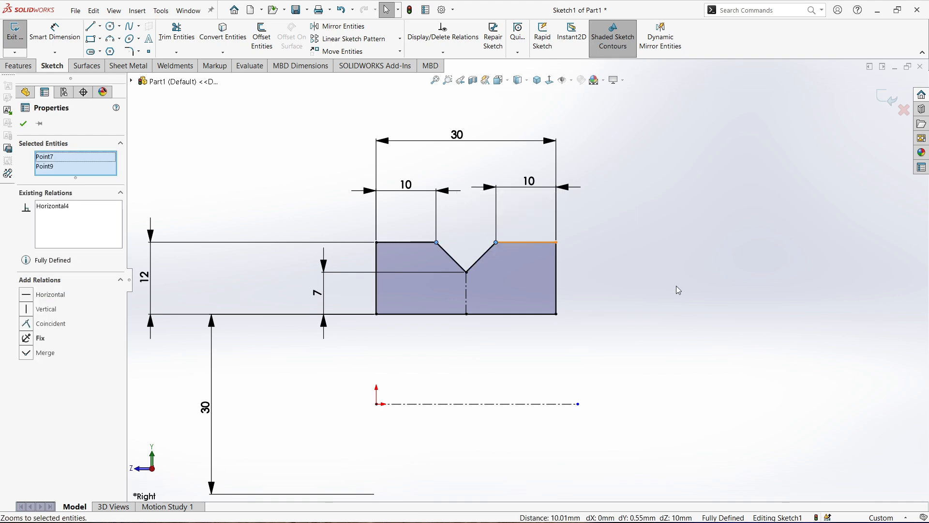
pyautogui.click(675, 286)
# Step: Start a revolved boss of the notched profile, using the horizontal centerline through the origin as the axis of revolution
pyautogui.scroll(3, 609, 286)
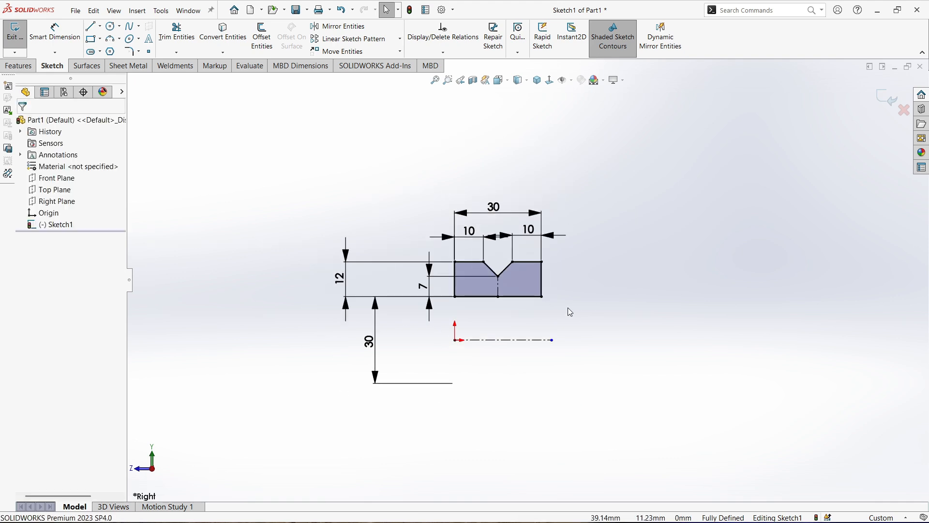
pyautogui.moveTo(542, 289)
pyautogui.mouseDown(button='middle')
pyautogui.moveTo(557, 268)
pyautogui.moveTo(530, 276)
pyautogui.moveTo(405, 255)
pyautogui.mouseUp(button='middle')
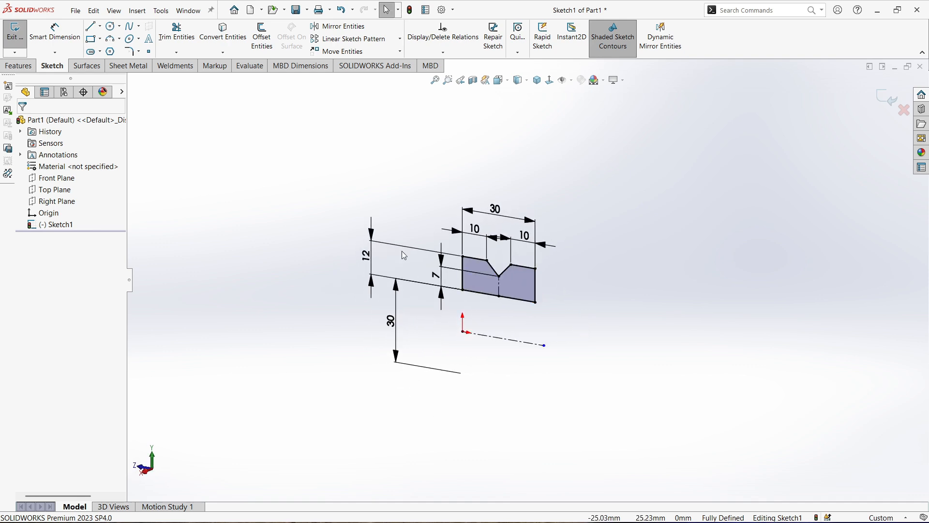
pyautogui.click(18, 68)
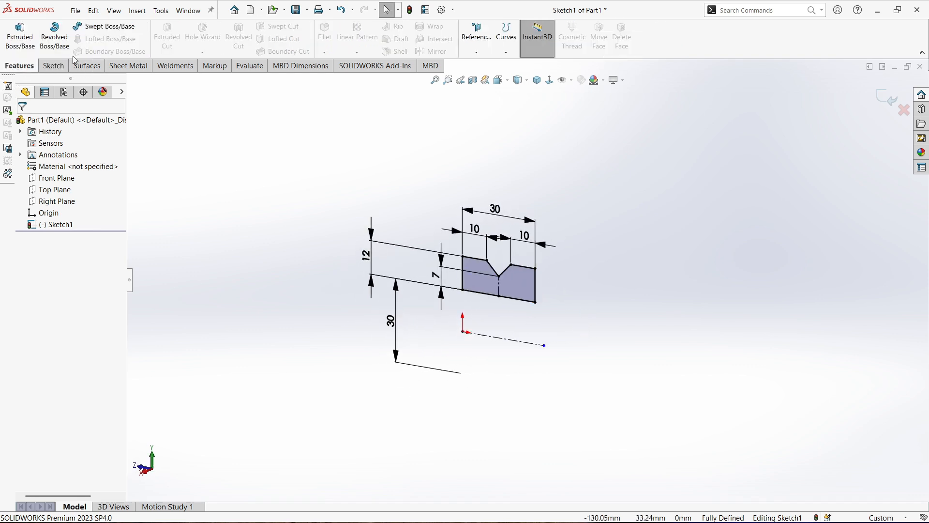
pyautogui.click(50, 42)
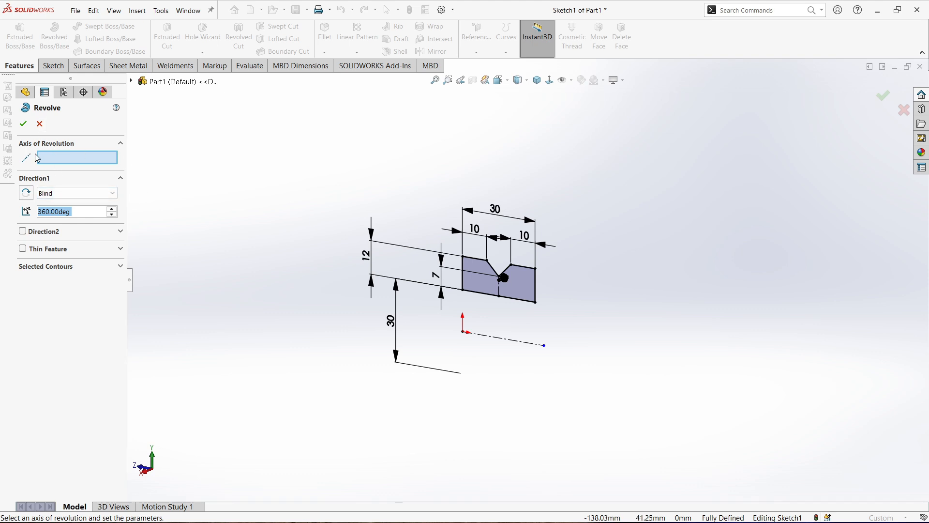
pyautogui.click(512, 345)
pyautogui.moveTo(524, 341)
pyautogui.mouseDown(button='middle')
pyautogui.moveTo(437, 313)
pyautogui.moveTo(434, 322)
pyautogui.moveTo(507, 329)
pyautogui.moveTo(508, 281)
pyautogui.moveTo(429, 343)
pyautogui.mouseUp(button='middle')
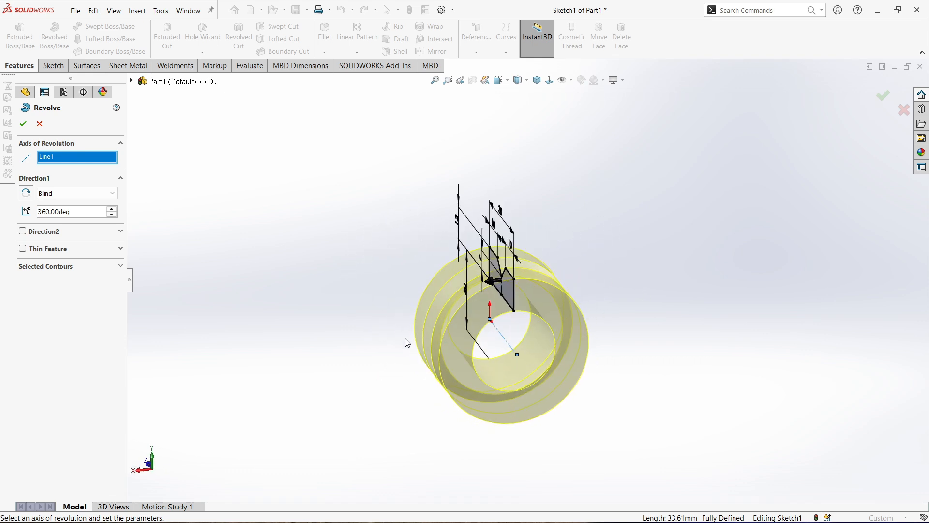
pyautogui.moveTo(463, 372); pyautogui.dragTo(460, 420, button='middle')
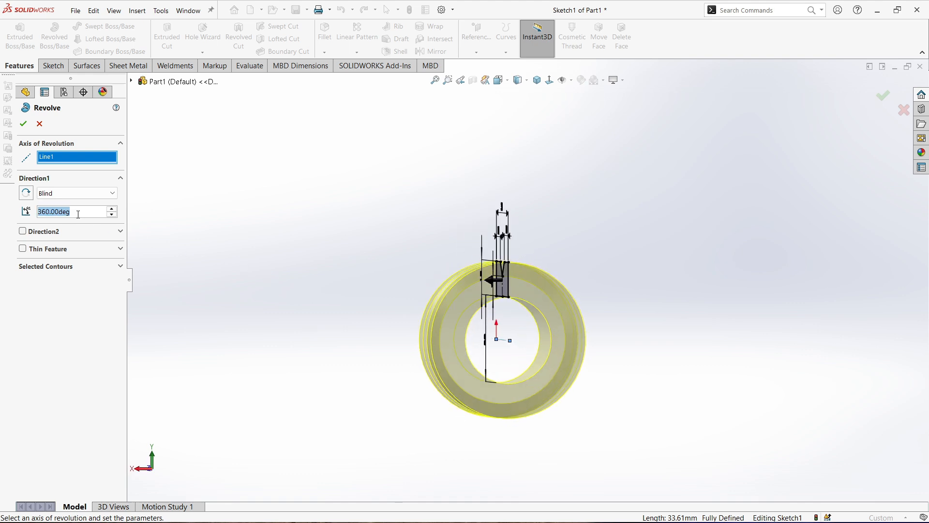
# Step: Set the revolve's Direction 1 angle to 180 degrees
pyautogui.write('18')
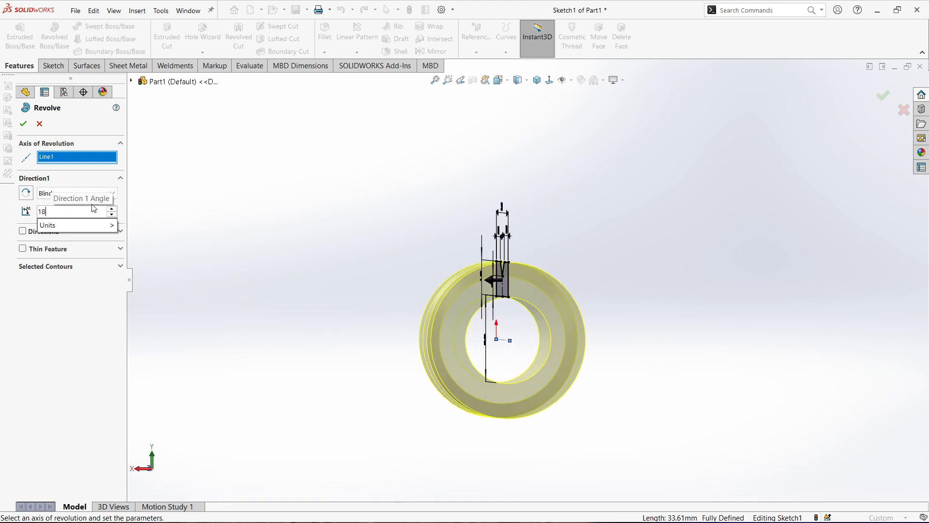
pyautogui.write('0')
pyautogui.press('Return')
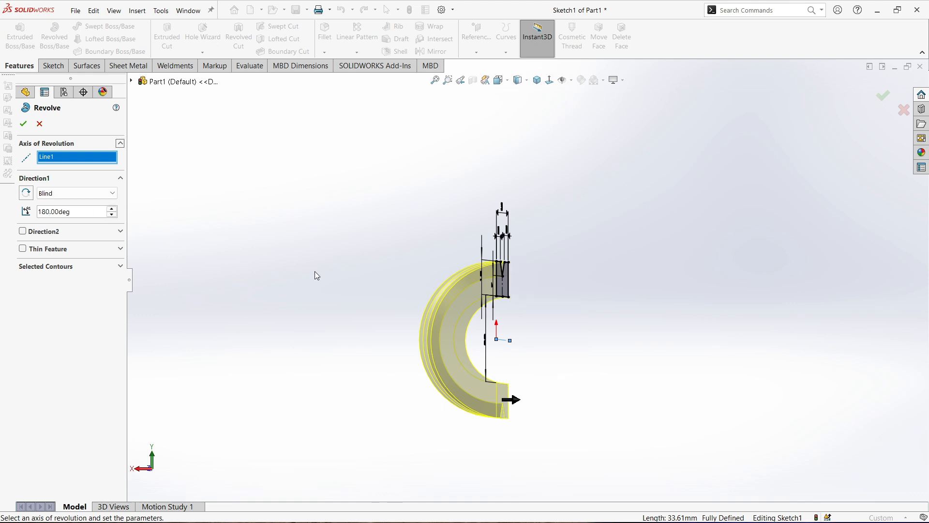
# Step: Set the revolve's Direction 1 angle to 270 degrees and create the revolved boss
pyautogui.moveTo(315, 274); pyautogui.dragTo(399, 314, button='middle')
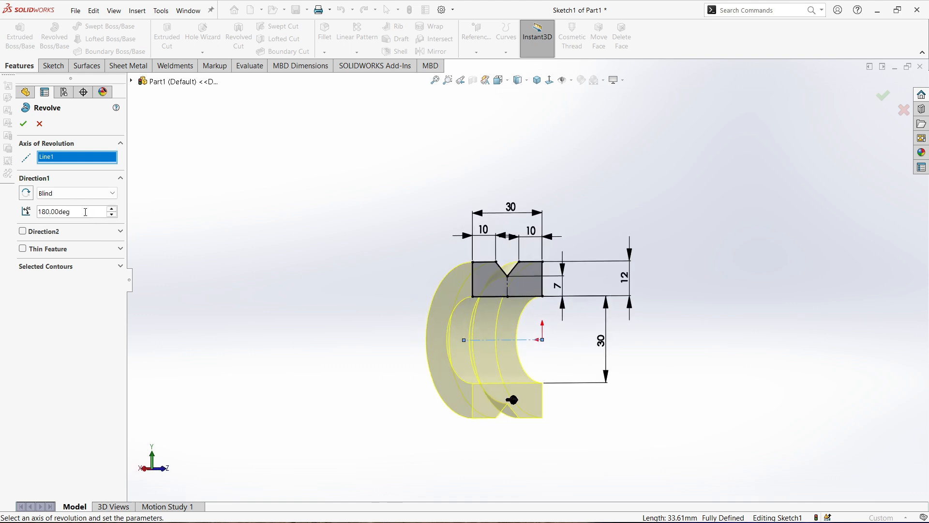
pyautogui.write('270')
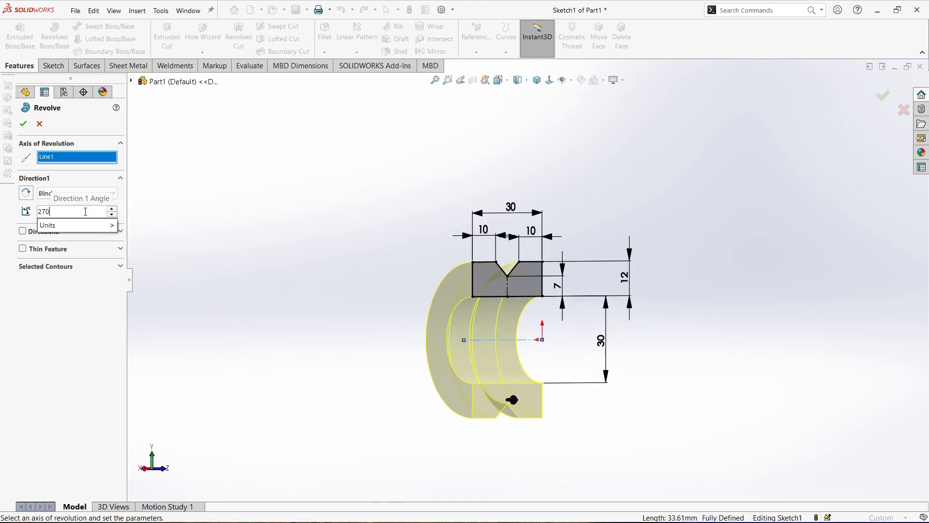
pyautogui.press('Return')
pyautogui.moveTo(400, 266); pyautogui.dragTo(227, 176, button='middle')
pyautogui.click(23, 124)
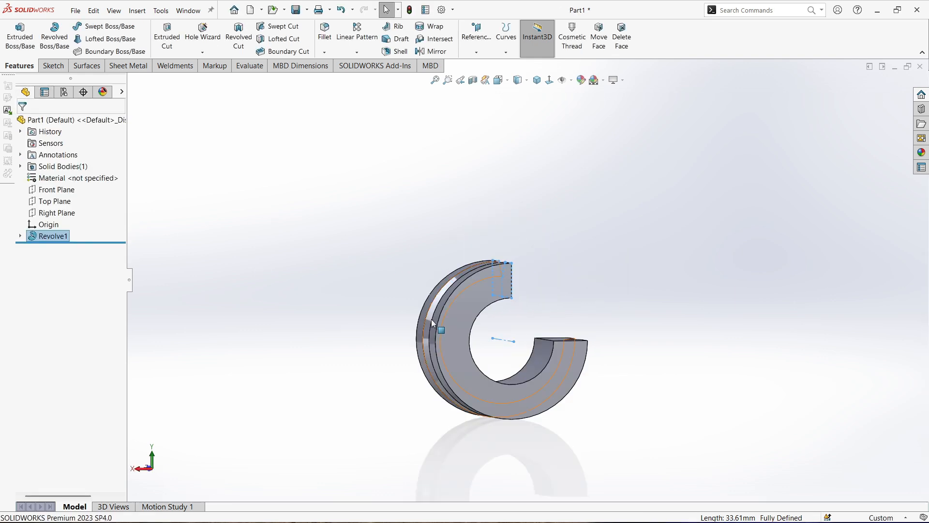
# Step: Edit the revolved feature and set its Direction 1 angle to 360 degrees
pyautogui.moveTo(451, 320); pyautogui.dragTo(427, 267, button='middle')
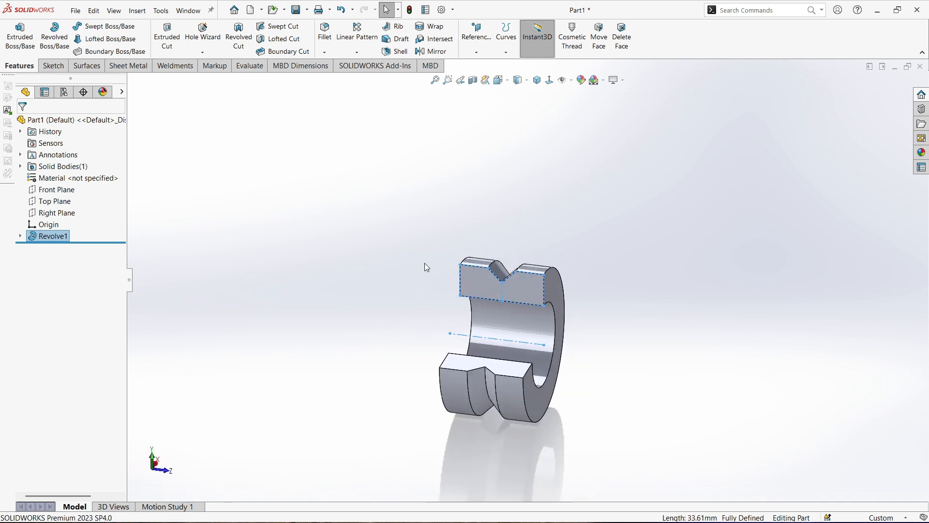
pyautogui.rightClick(60, 238)
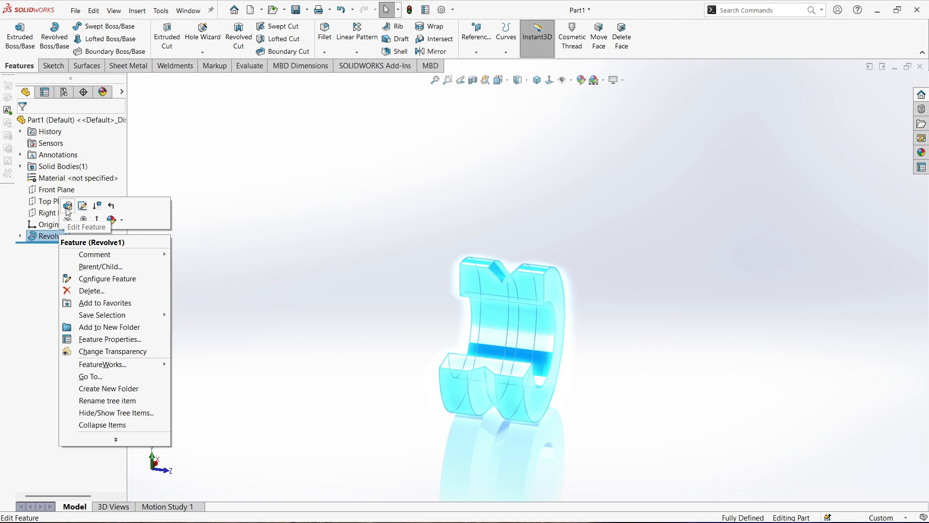
pyautogui.click(68, 206)
pyautogui.click(86, 212)
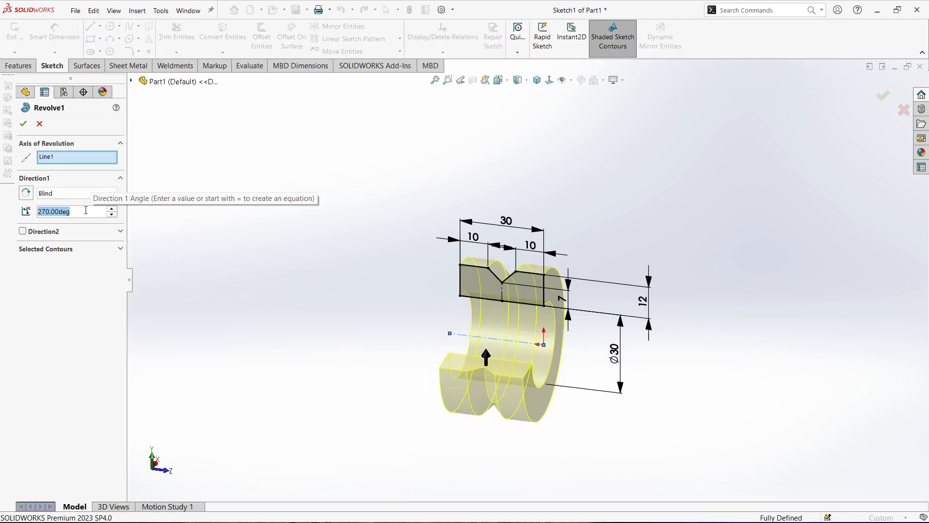
pyautogui.write('360')
pyautogui.press('Return')
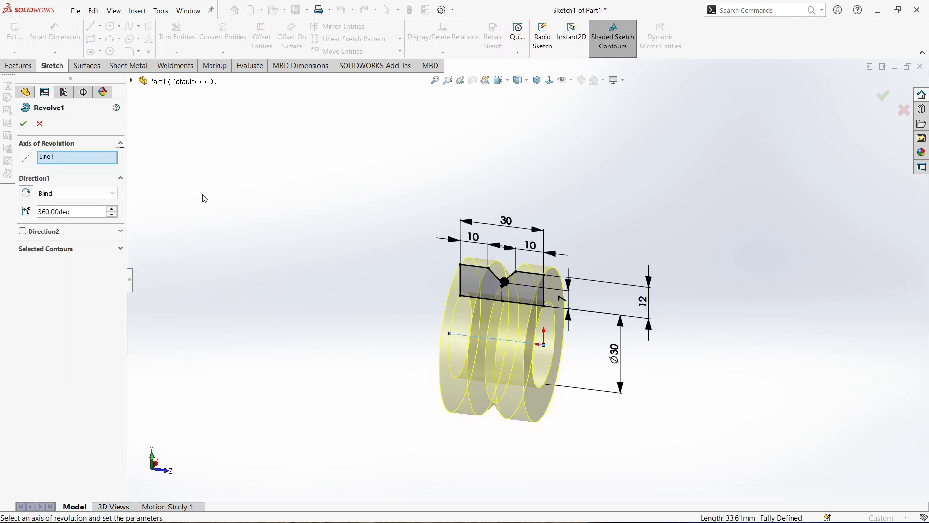
pyautogui.click(24, 124)
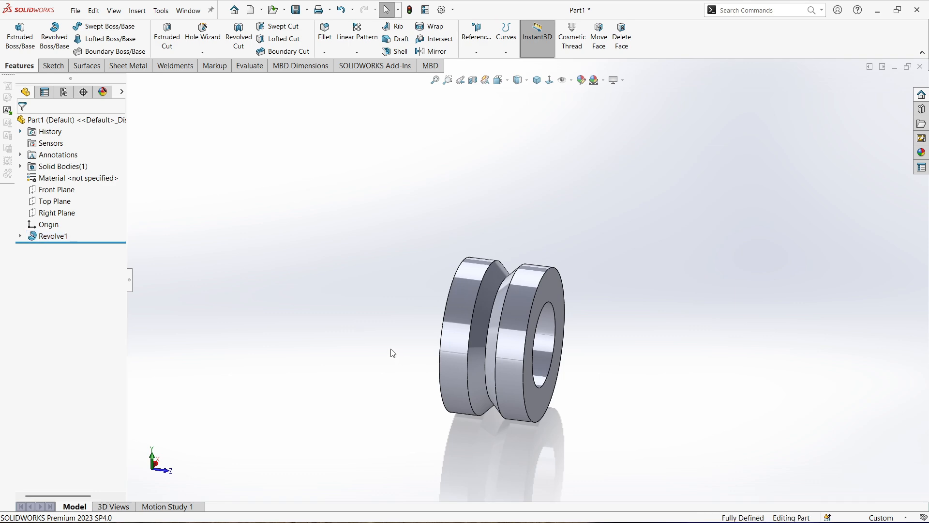
# Step: Inspect the finished pulley from several sides and show it in the isometric view
pyautogui.scroll(2, 390, 352)
pyautogui.moveTo(391, 353); pyautogui.dragTo(715, 312, button='middle')
pyautogui.hotkey('ctrl', '7')
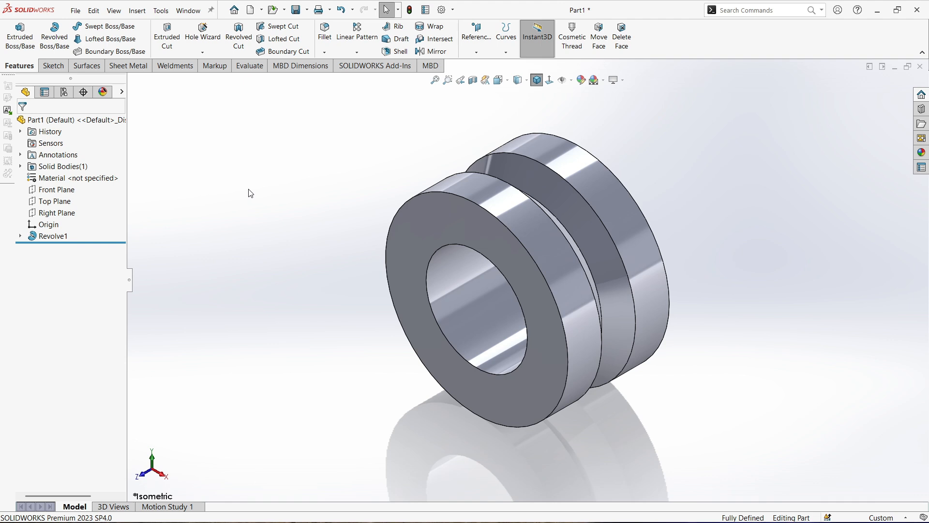